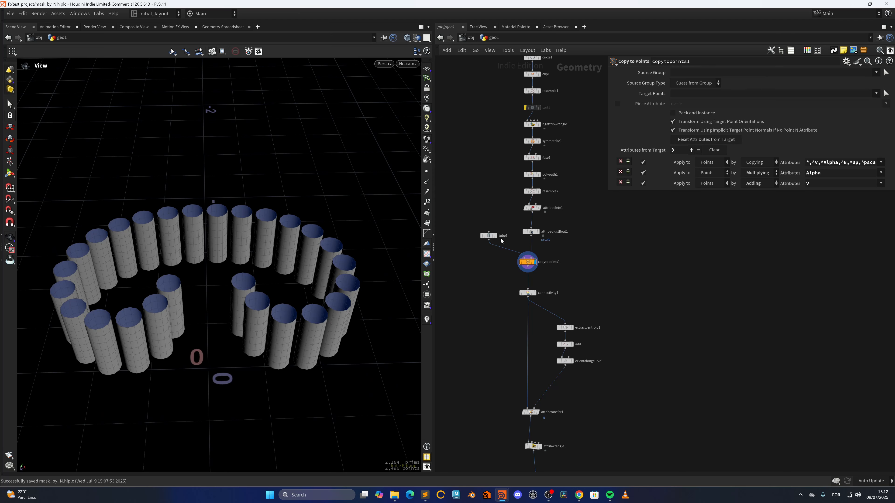
Step: Show the tube1 node's output and orbit around the single tube
mouse_move(496, 235)
click(499, 227)
drag(231, 369, 284, 263)
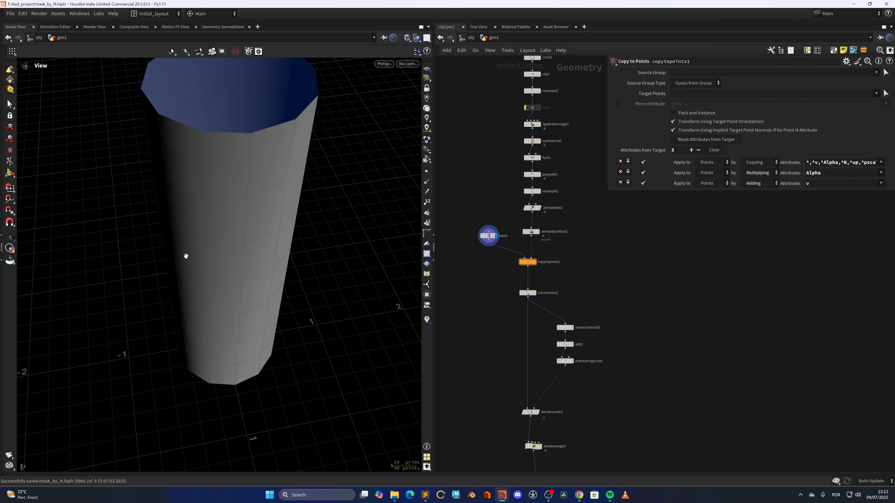
drag(210, 265, 367, 274)
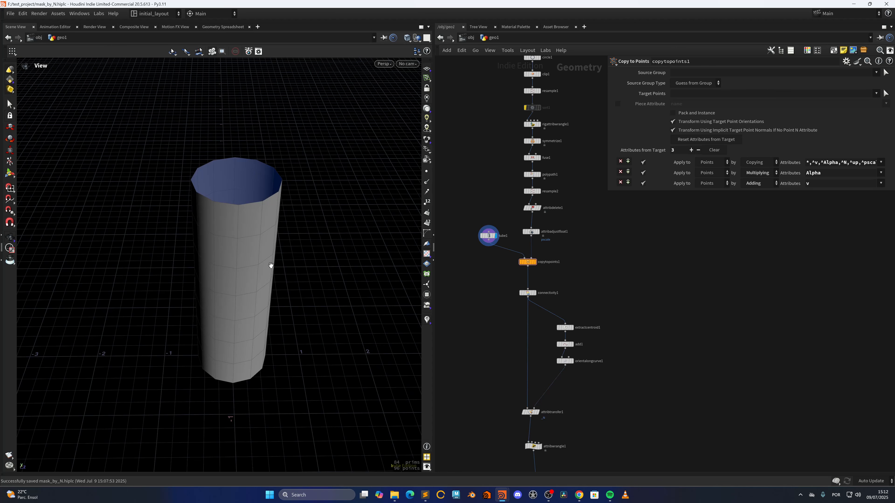
drag(114, 295, 232, 275)
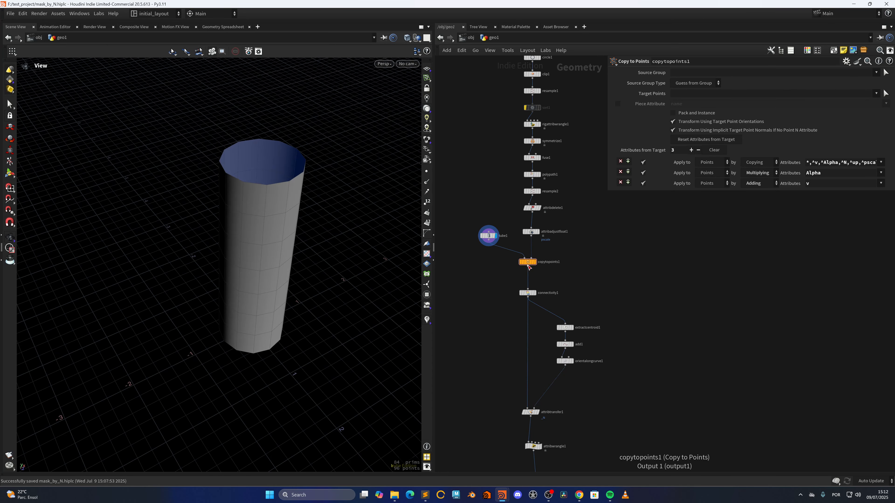
Step: Show the copytopoints1 output and orbit around the ring of copied tubes while scrolling through the network
click(534, 262)
scroll(256, 300, up, 5)
drag(296, 304, 254, 312)
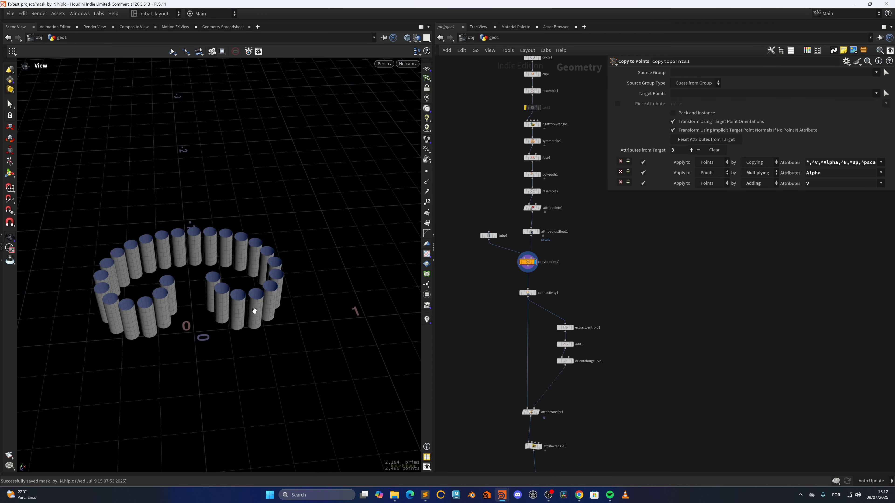
scroll(201, 315, up, 4)
scroll(229, 320, down, 2)
middle_drag(243, 321, 283, 324)
drag(283, 324, 296, 267)
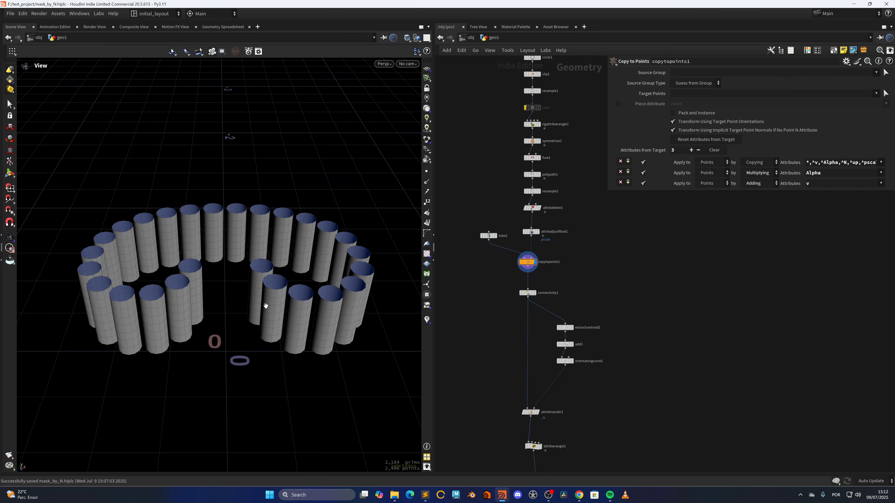
scroll(286, 296, up, 2)
middle_drag(286, 297, 314, 280)
scroll(300, 292, down, 1)
middle_drag(545, 432, 523, 315)
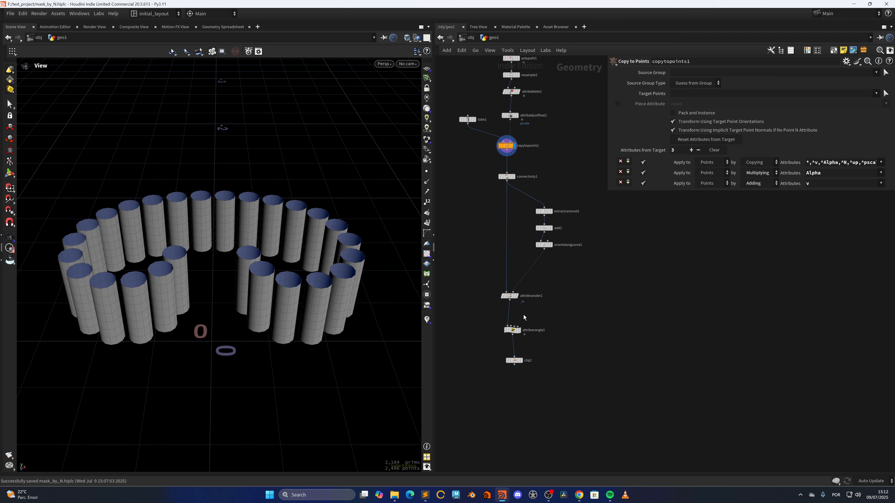
Step: Open attribwrangle1's node info and visualize its mask attribute on the tubes
click(499, 331)
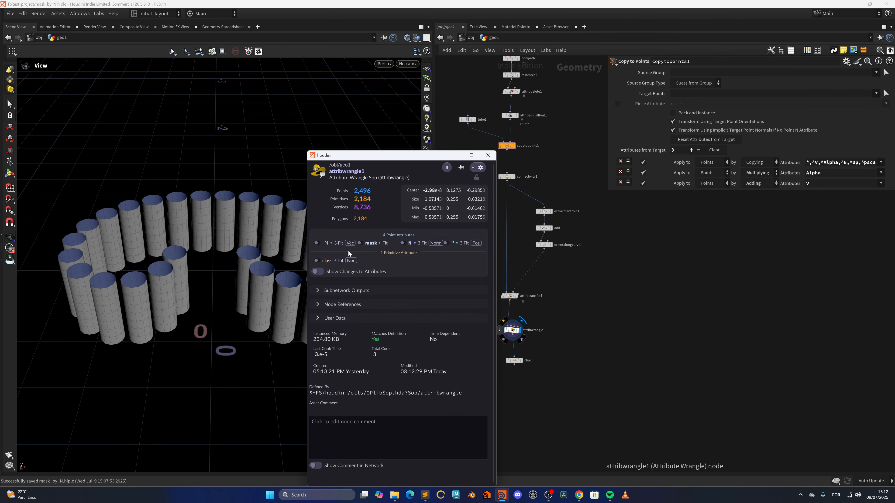
click(362, 244)
drag(186, 286, 222, 286)
scroll(266, 304, down, 3)
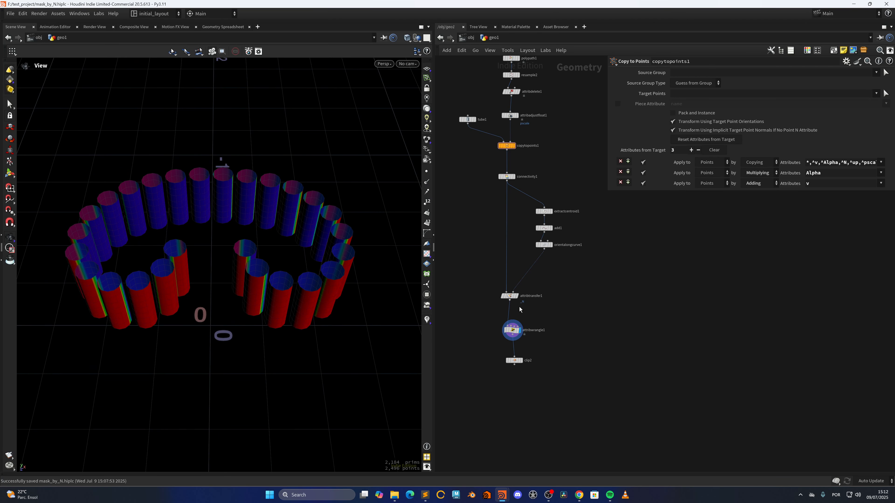
Step: Show the clip2 node's output to view the clipped tubes
key(r)
click(515, 362)
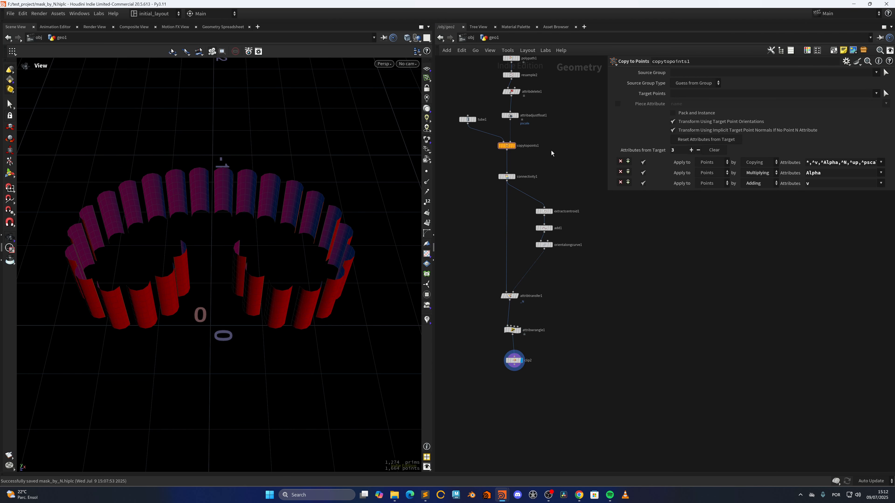
Step: Open connectivity1's node info and toggle visualization of its class attribute
middle_drag(549, 137, 551, 278)
scroll(515, 300, up, 4)
click(495, 318)
scroll(542, 302, down, 3)
scroll(518, 300, up, 4)
drag(461, 266, 550, 302)
middle_drag(540, 308, 548, 279)
click(488, 300)
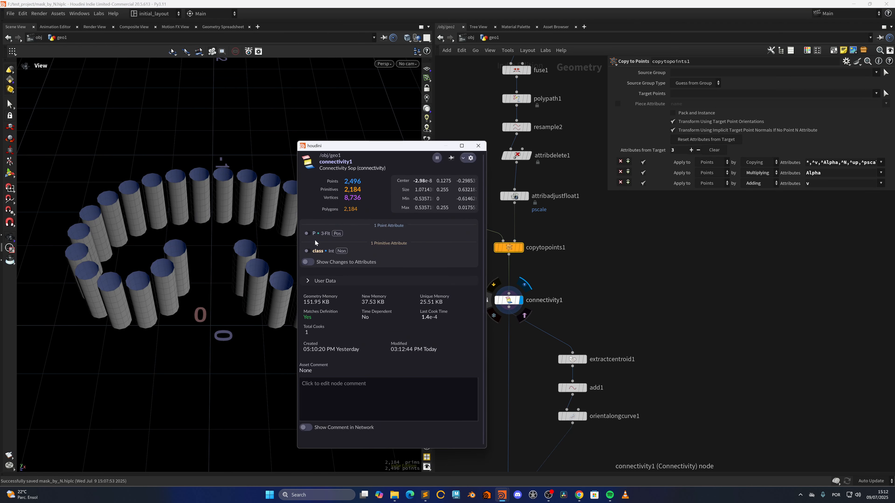
click(308, 252)
click(308, 252)
drag(493, 275, 577, 310)
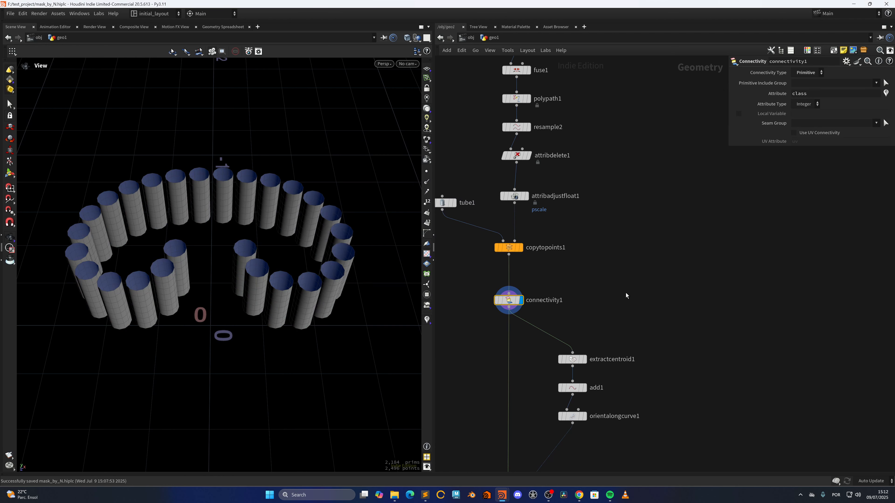
Step: Show the extractcentroid1 and add1 outputs to view the centroid points and connecting curve
middle_drag(623, 281, 604, 234)
click(566, 312)
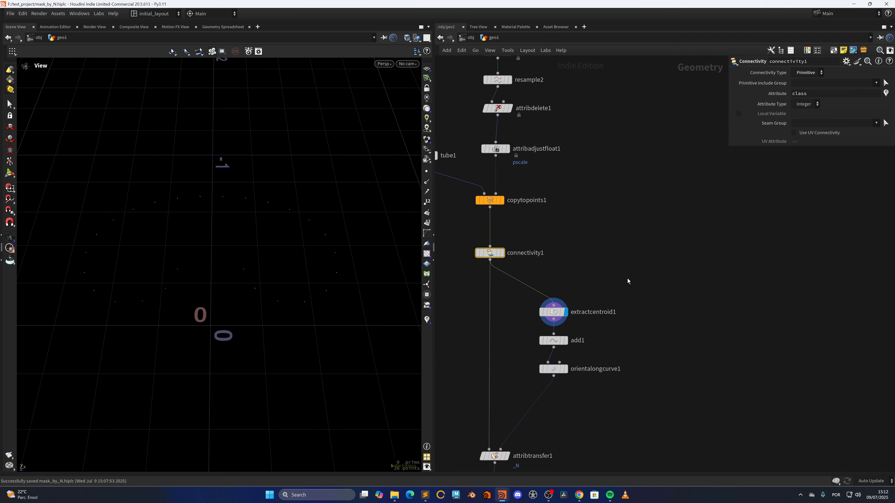
middle_drag(579, 317, 582, 278)
click(568, 301)
click(556, 300)
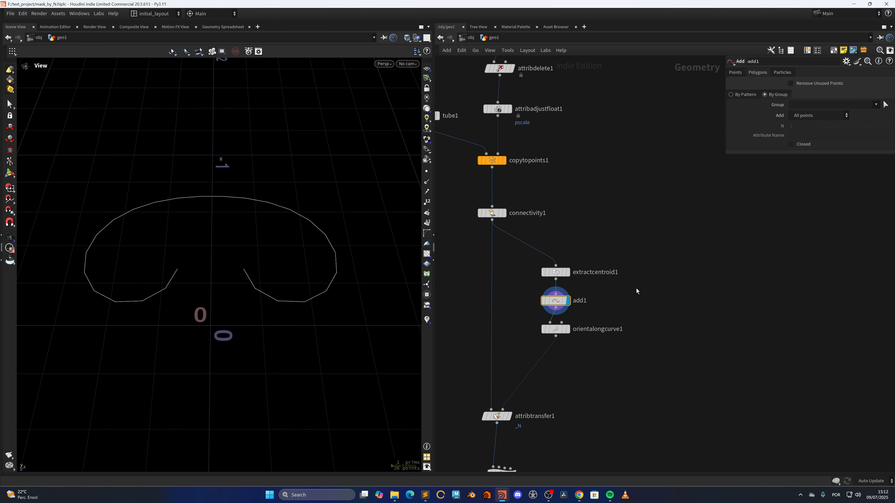
Step: Show orientalongcurve1's output, visualize its _N attribute from the node info, then close the info window
click(560, 331)
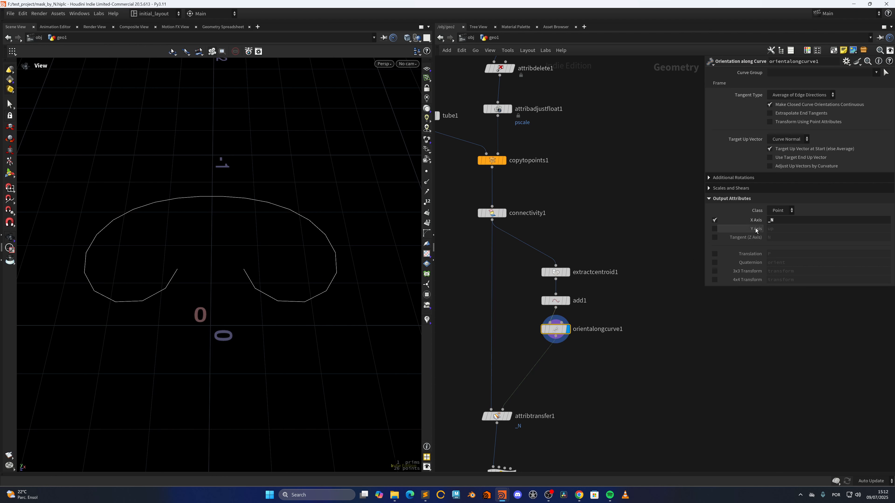
drag(556, 330, 557, 337)
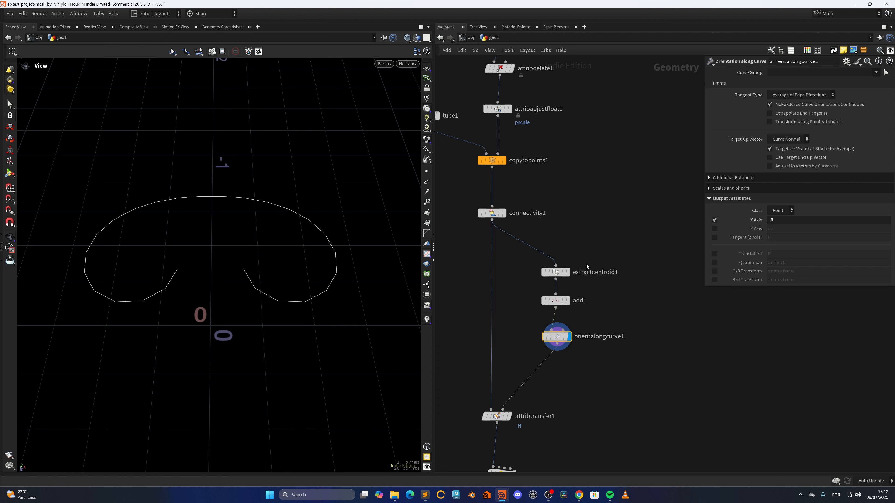
click(535, 337)
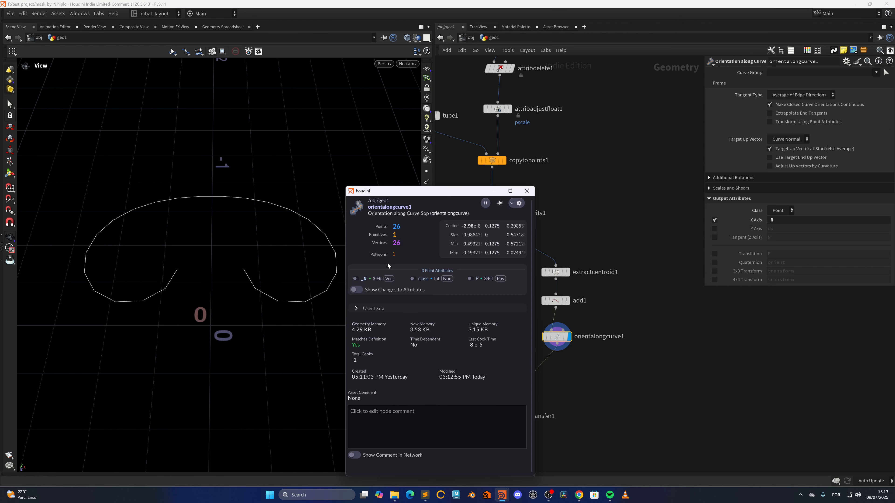
click(356, 278)
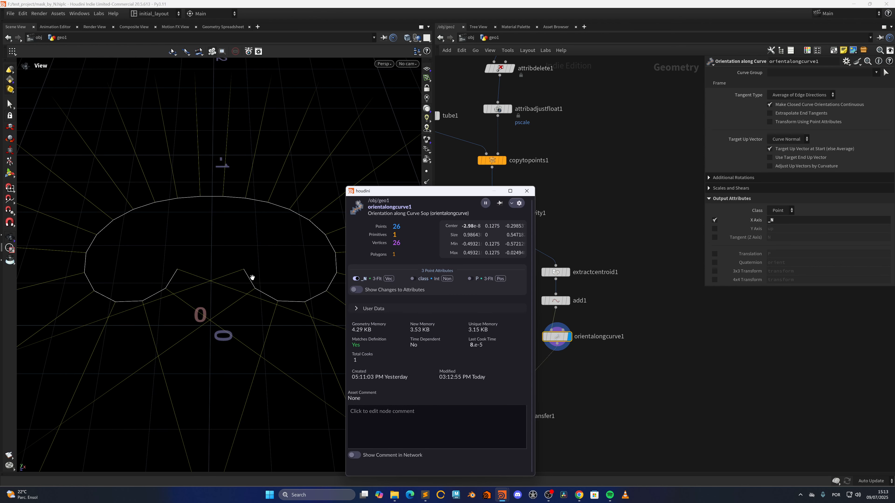
drag(252, 277, 294, 304)
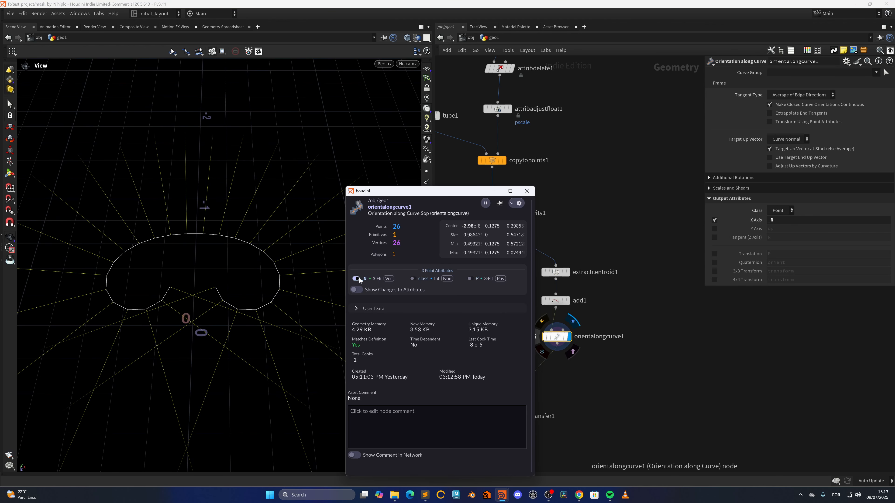
click(358, 278)
click(527, 192)
Step: Show attribtransfer1's output and toggle visualization of its transferred _N attribute on the tubes
middle_drag(509, 355, 516, 306)
click(518, 368)
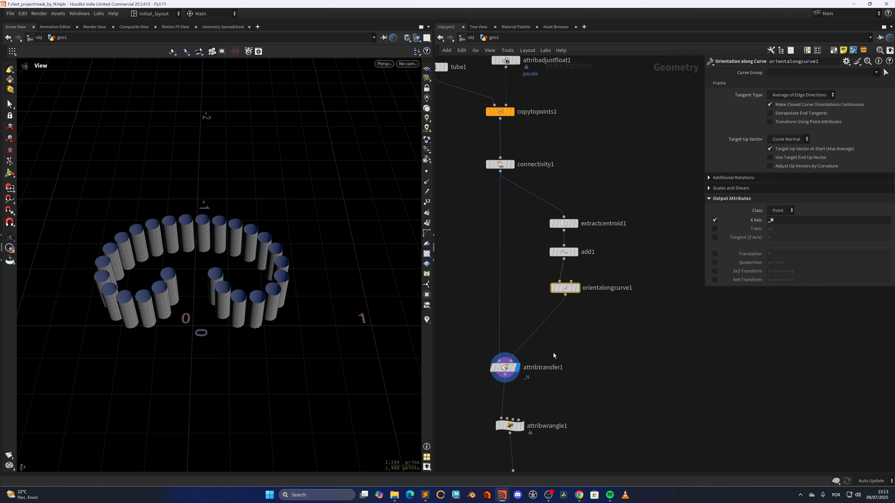
click(483, 367)
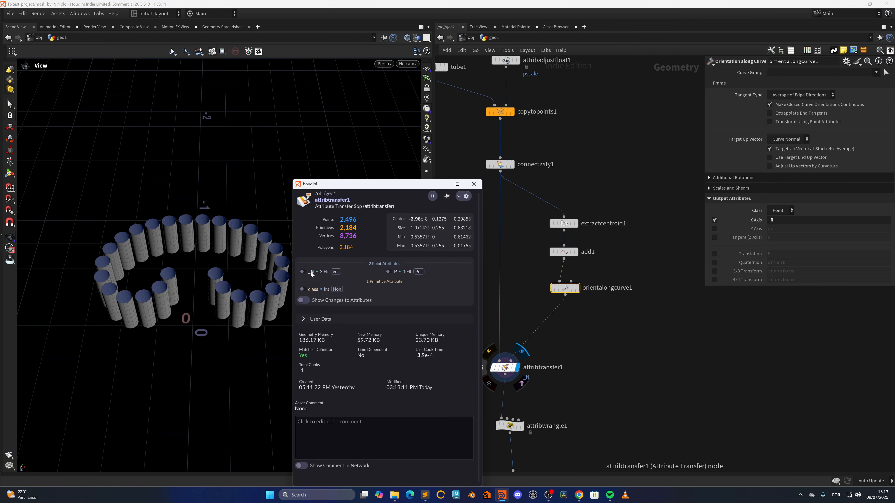
click(304, 271)
drag(243, 261, 228, 284)
scroll(227, 284, down, 3)
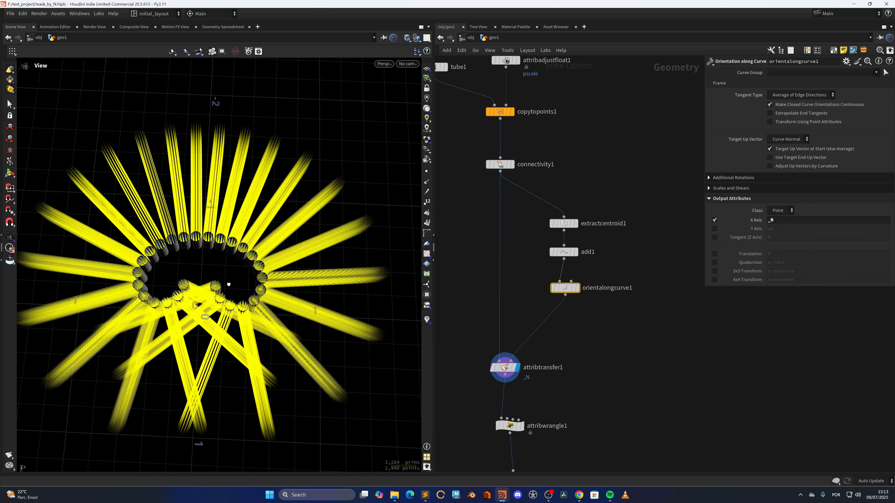
click(483, 367)
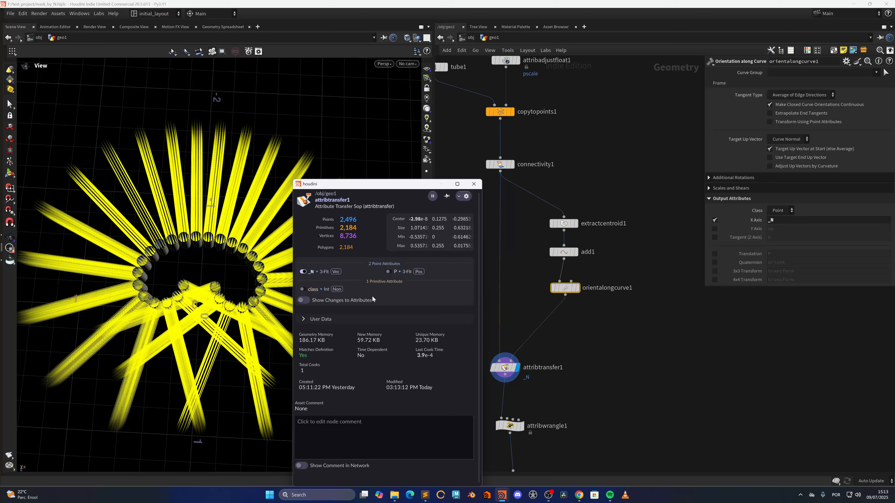
click(304, 273)
click(476, 185)
drag(281, 299, 270, 315)
scroll(265, 284, up, 4)
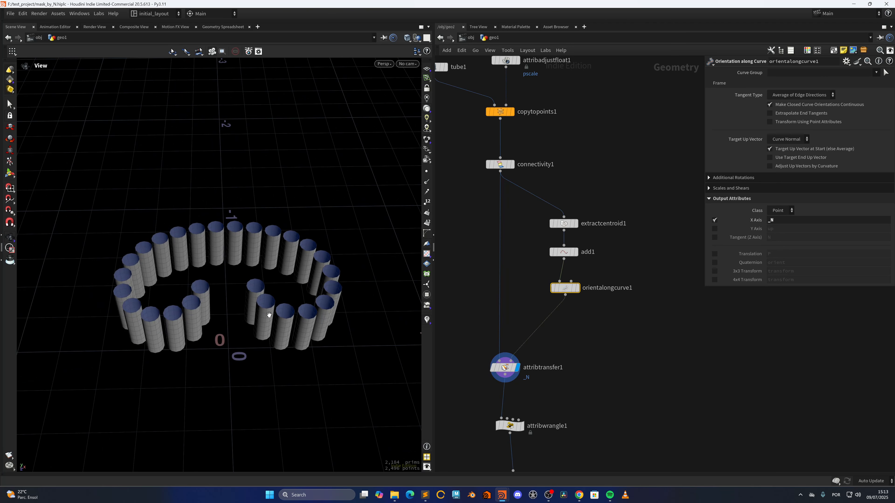
Step: Select attribwrangle1, review its VEX mask expression, and visualize the mask attribute on the tubes
middle_drag(545, 412, 551, 372)
click(510, 426)
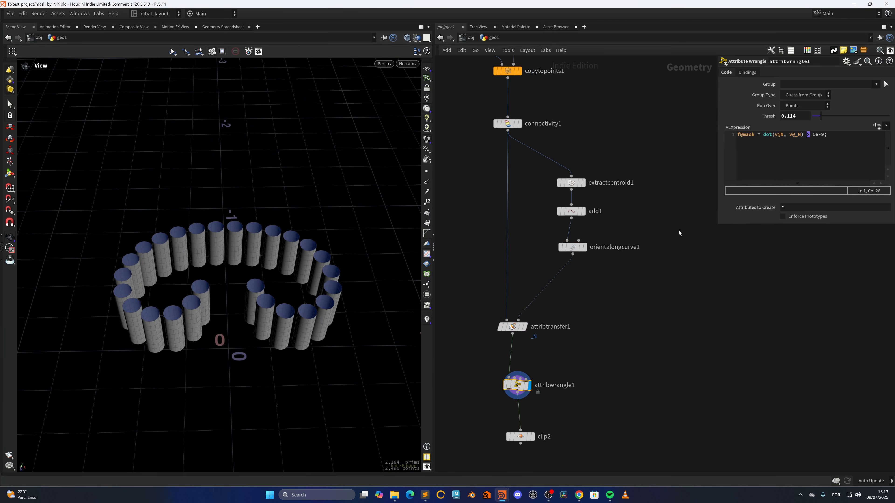
click(780, 134)
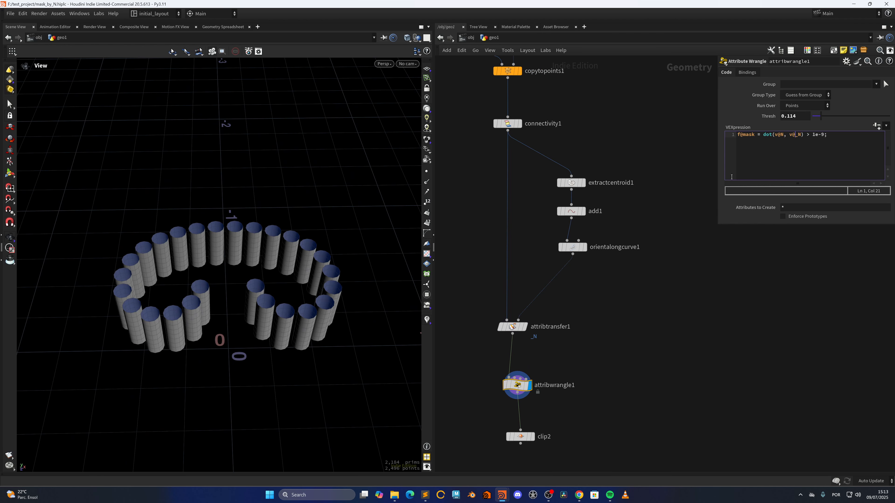
click(497, 385)
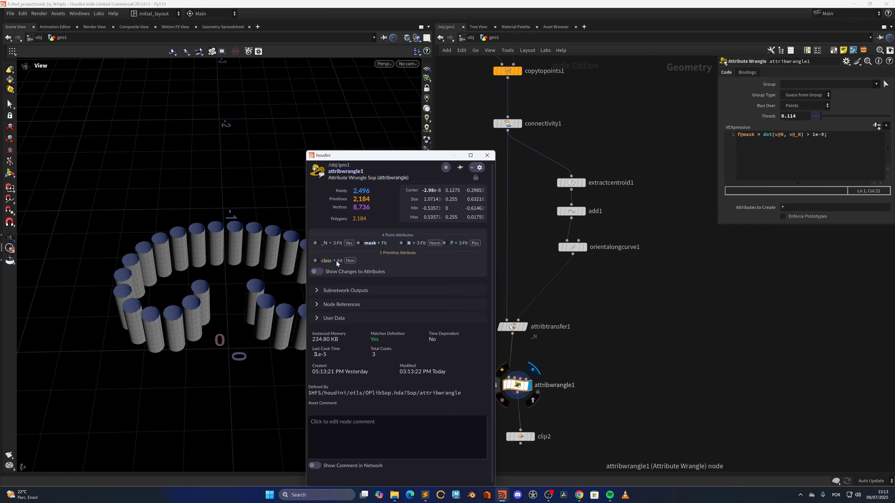
click(360, 244)
right_drag(181, 314, 260, 284)
drag(260, 284, 233, 306)
click(807, 135)
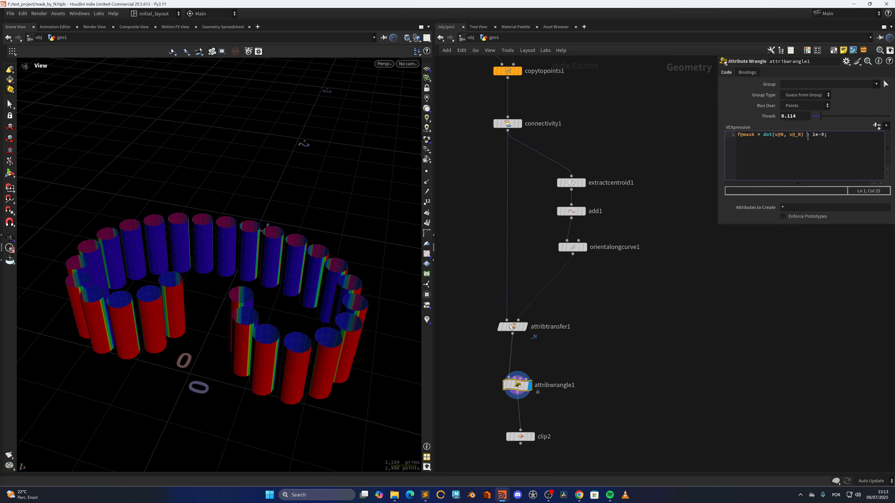
click(653, 338)
drag(315, 307, 264, 335)
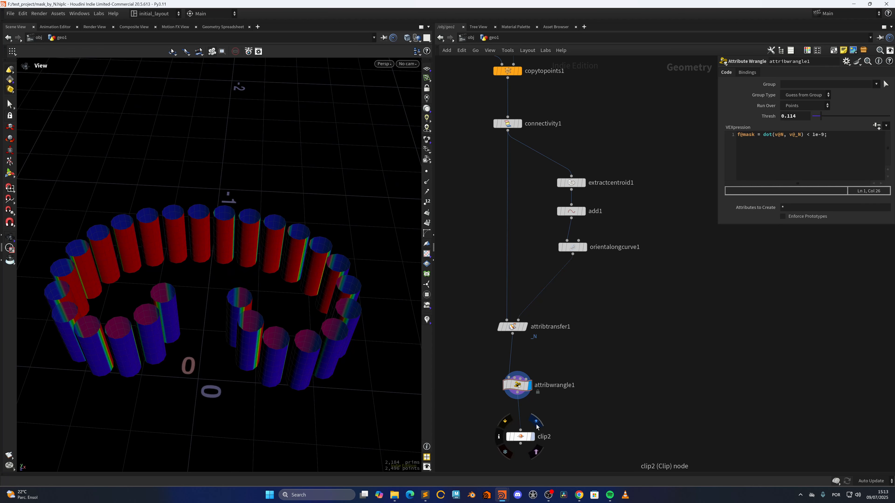
Step: Show the clip2 output and orbit around the clipped tube halves
click(537, 427)
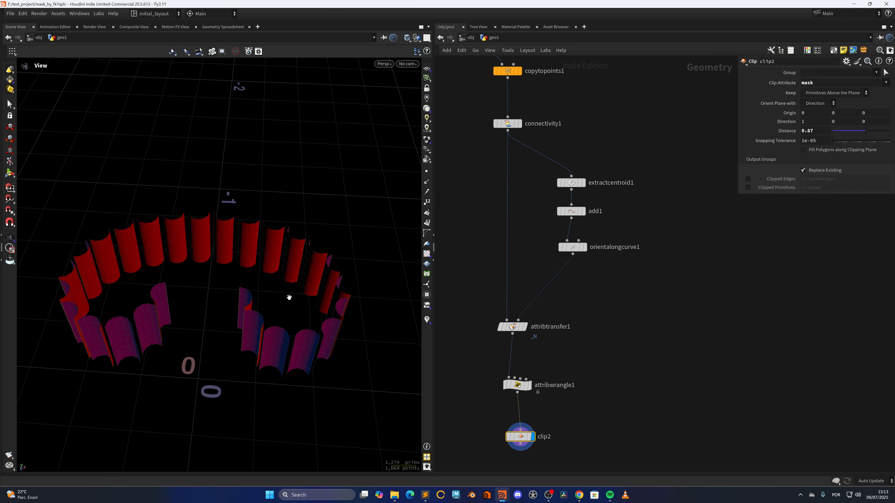
drag(290, 295, 298, 313)
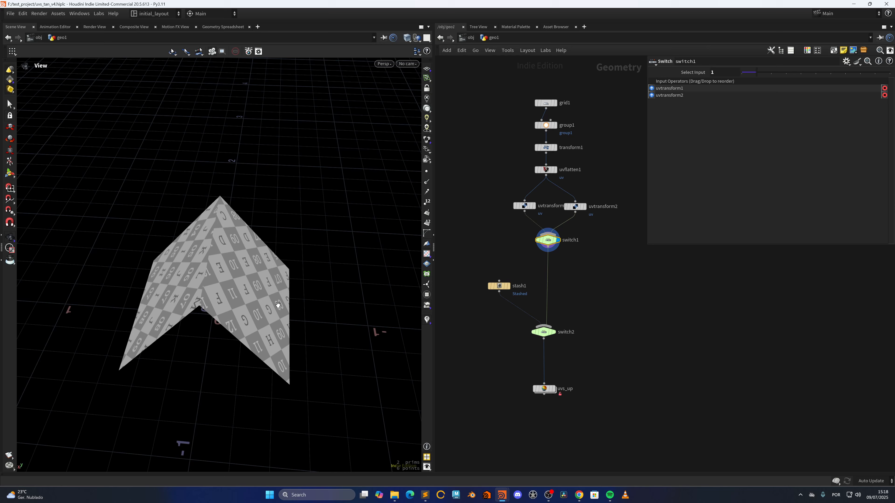
drag(278, 304, 280, 259)
right_drag(280, 260, 355, 311)
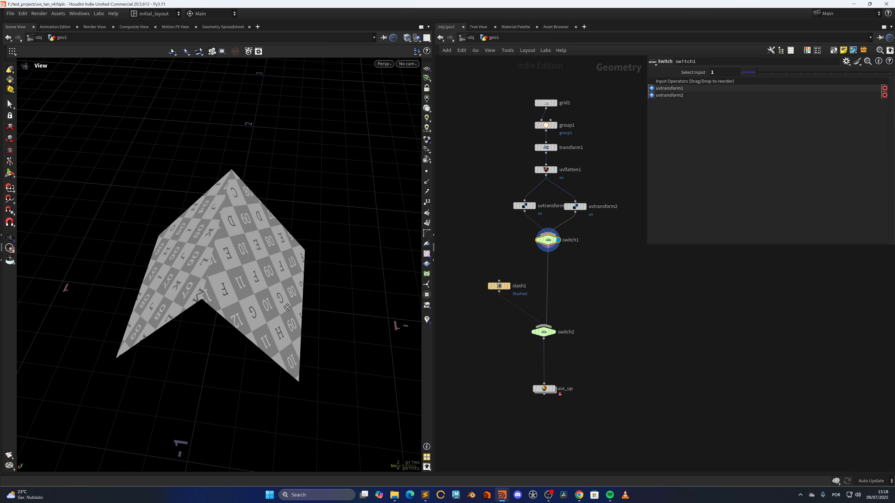
Step: In the UV file, show the uvs_sp output and orbit around the folded checkered grid
middle_drag(355, 312, 359, 299)
click(557, 383)
drag(365, 284, 310, 304)
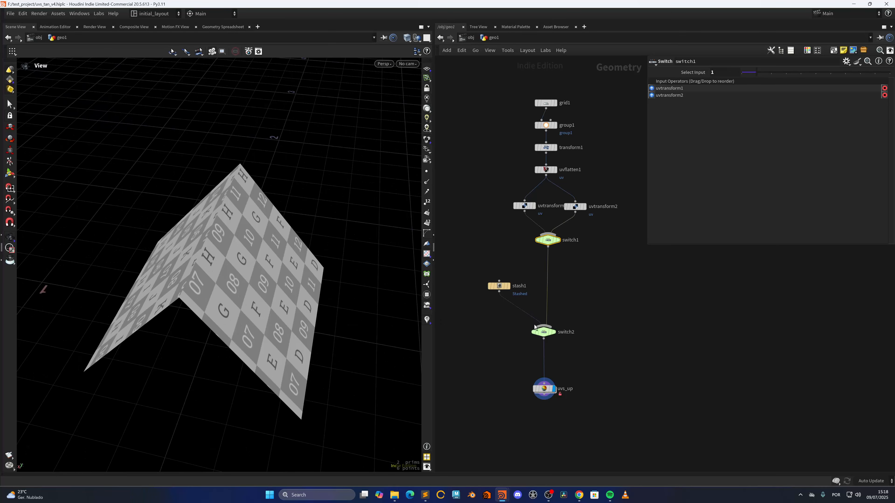
Step: Compare the switch1, uvflatten1 and uvs_sp outputs on the folded grid, orbiting to inspect the UV checker layout
click(558, 240)
click(575, 206)
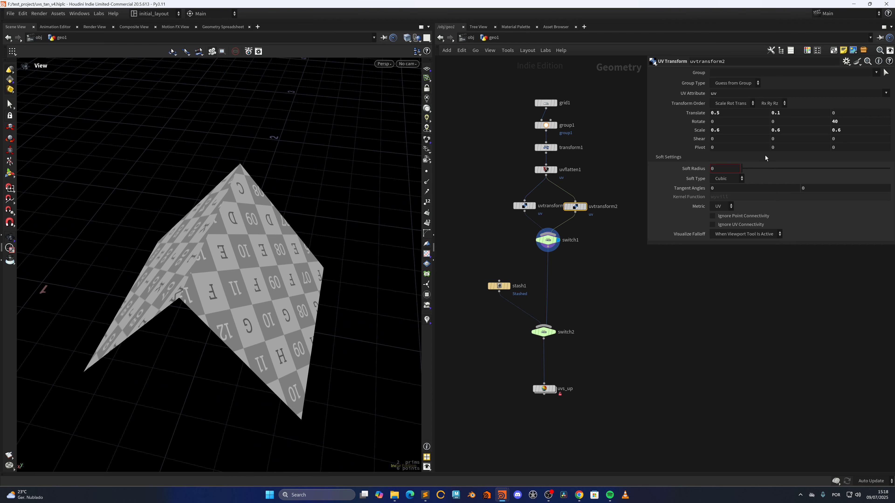
click(555, 170)
drag(404, 251, 337, 325)
drag(224, 311, 240, 292)
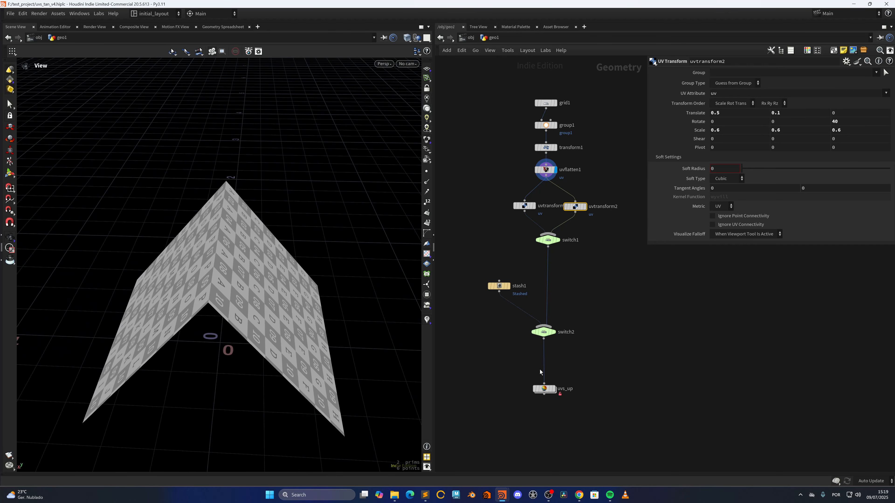
click(554, 391)
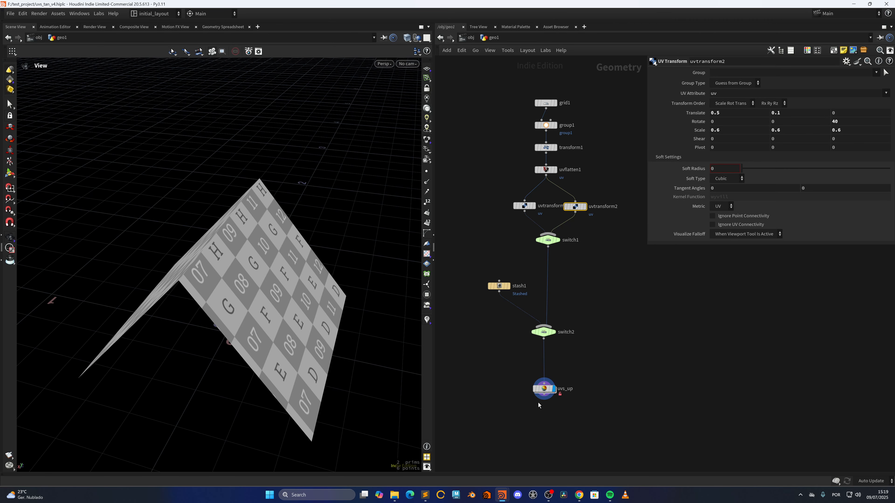
Step: Keep orbiting the folded grid to inspect the rotated UV checker pattern on both halves
drag(279, 315, 294, 302)
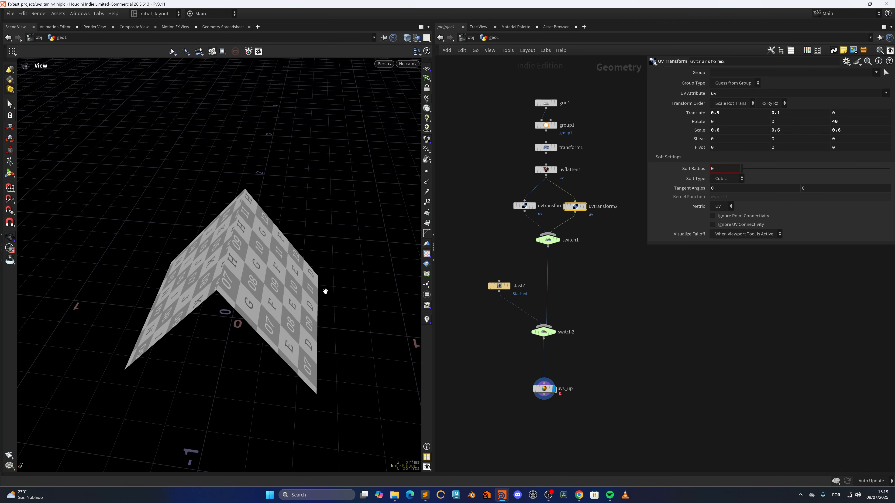
right_drag(265, 290, 259, 310)
drag(259, 310, 282, 317)
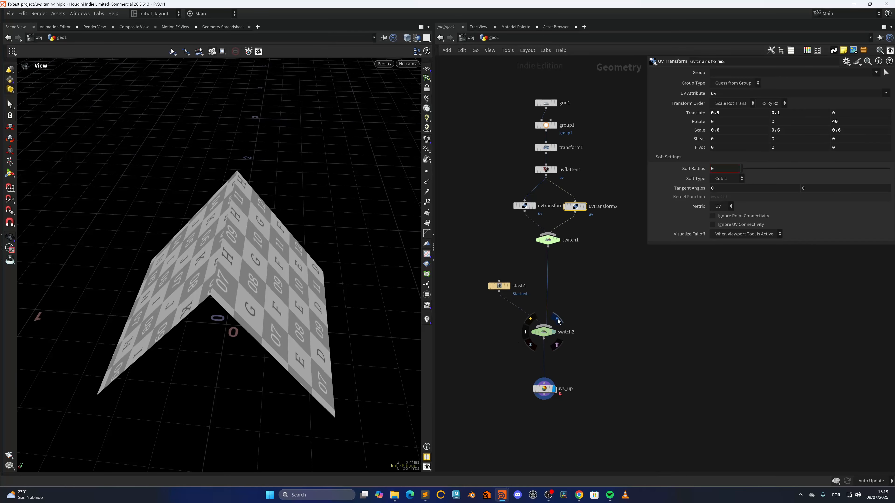
Step: Display the switch2 and uvs_sp outputs and orbit around the stashed rock-like mesh with checker UVs
click(559, 320)
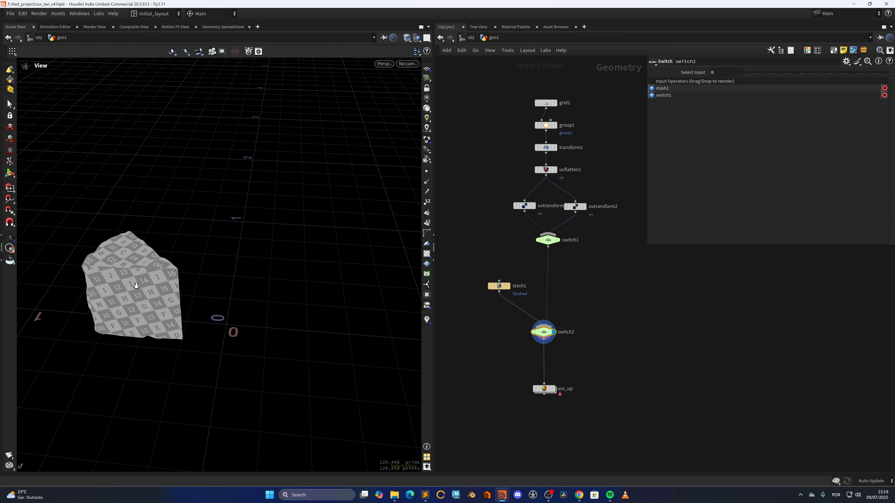
drag(136, 286, 337, 292)
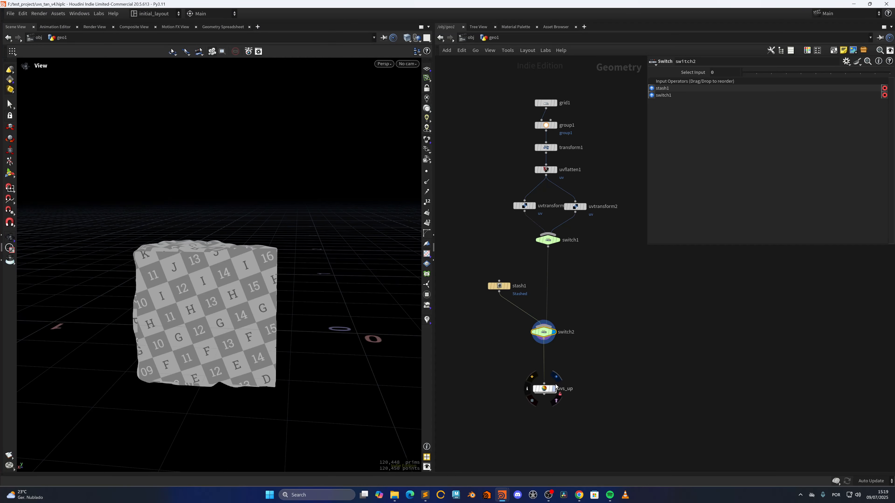
click(556, 377)
drag(276, 303, 285, 284)
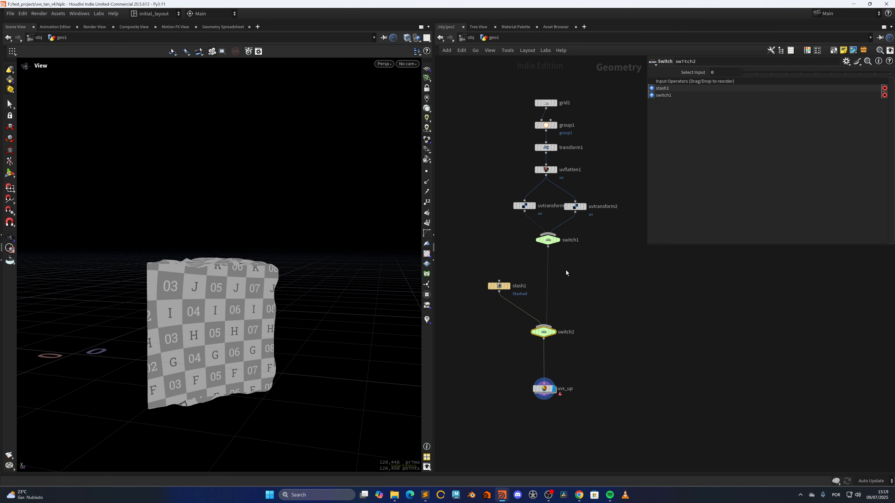
Step: Set switch2's Select Input to 1 and orbit around the resulting folded grid
drag(581, 260, 581, 261)
click(544, 332)
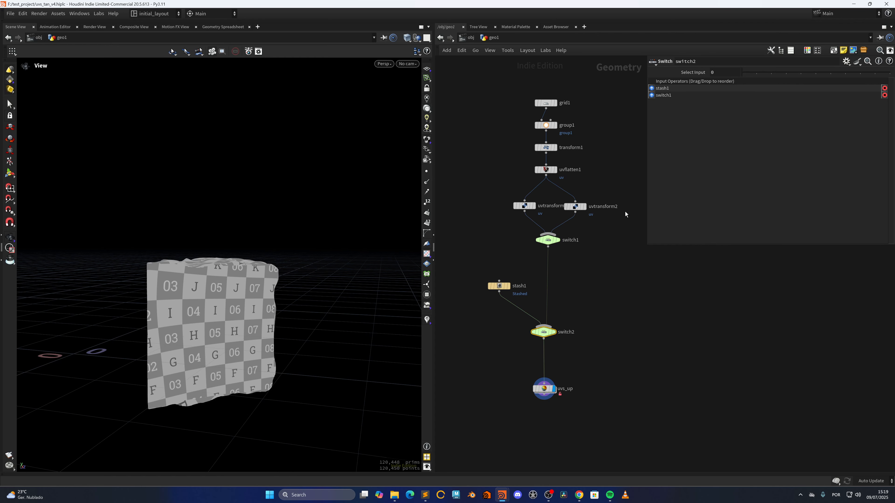
click(757, 73)
scroll(322, 279, down, 6)
drag(314, 286, 356, 328)
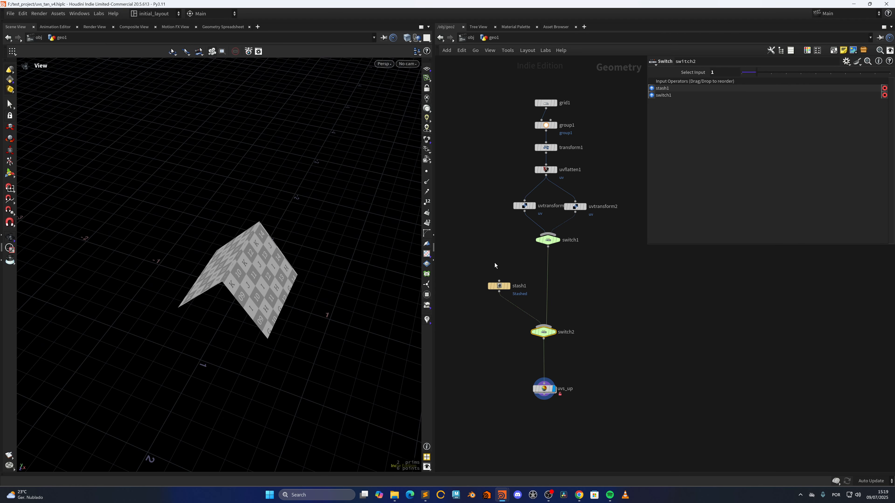
Step: Set switch1's Select Input to 1 and display the uvs_sp output
click(562, 227)
click(550, 240)
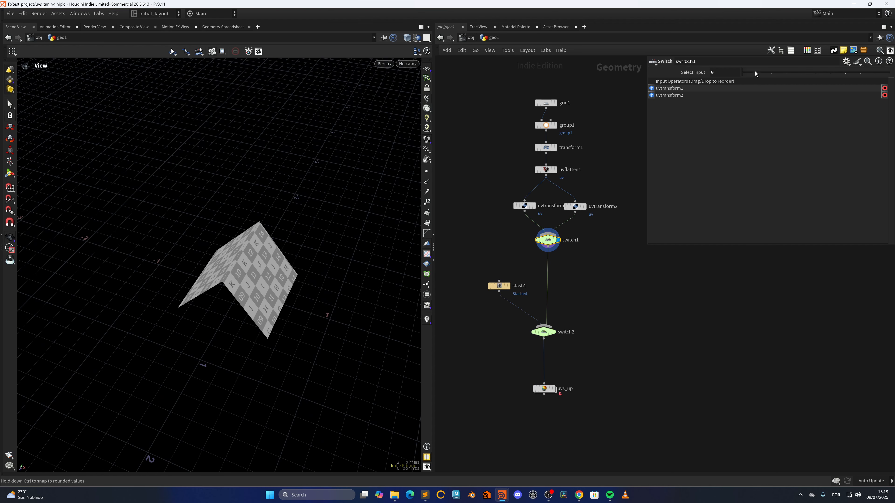
mouse_move(546, 391)
click(557, 375)
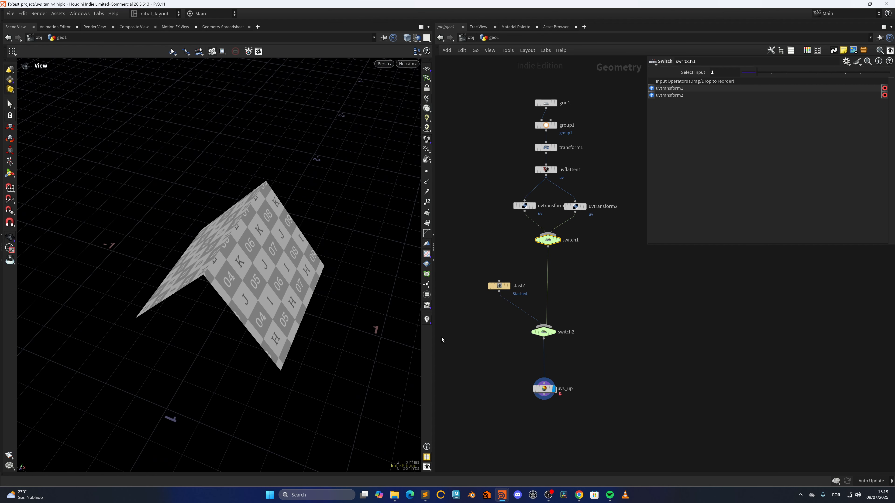
Step: Dive into the uvs_sp subnetwork, select connectivity_by_uv and open its node info to review its attributes
double_click(548, 394)
middle_drag(605, 353, 573, 383)
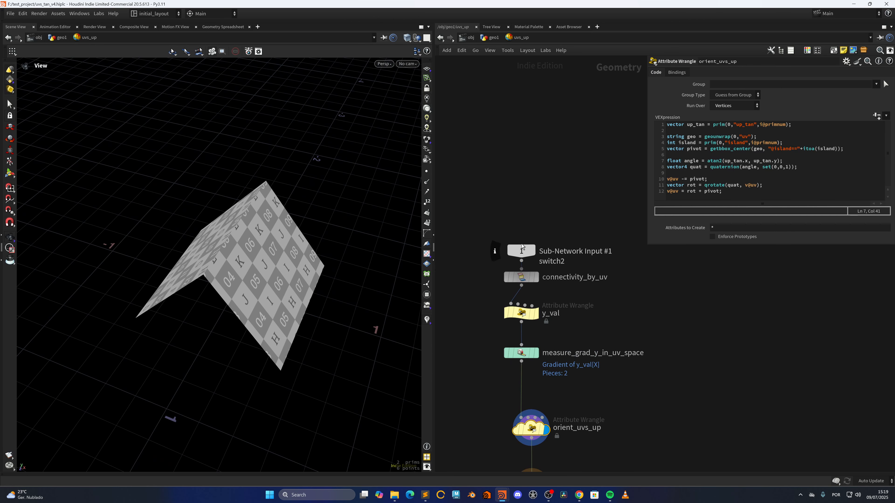
drag(522, 252, 524, 181)
click(534, 266)
drag(522, 279, 524, 256)
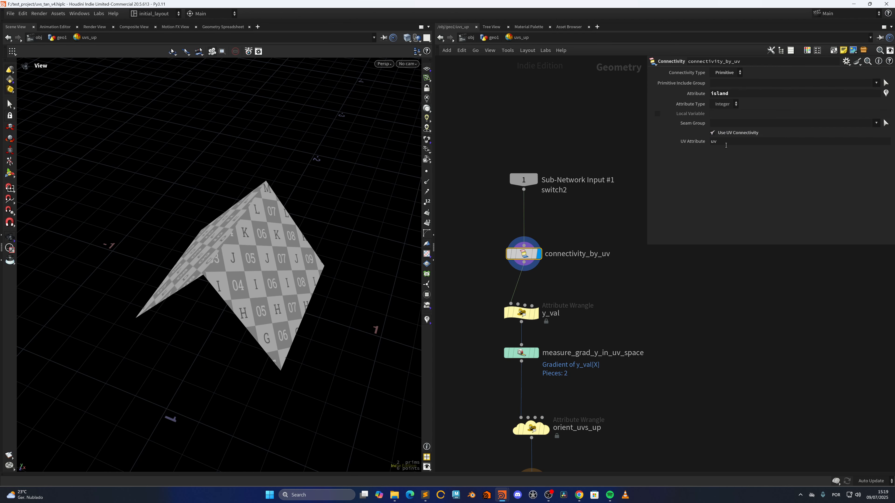
click(501, 239)
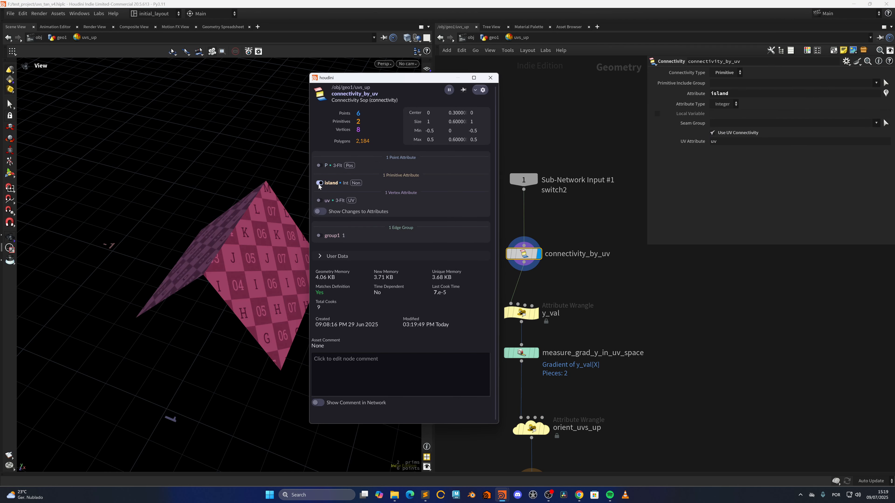
Step: Select y_val, open its node info, temporarily visualize the y_val attribute while orbiting, and review its VEX line
click(532, 313)
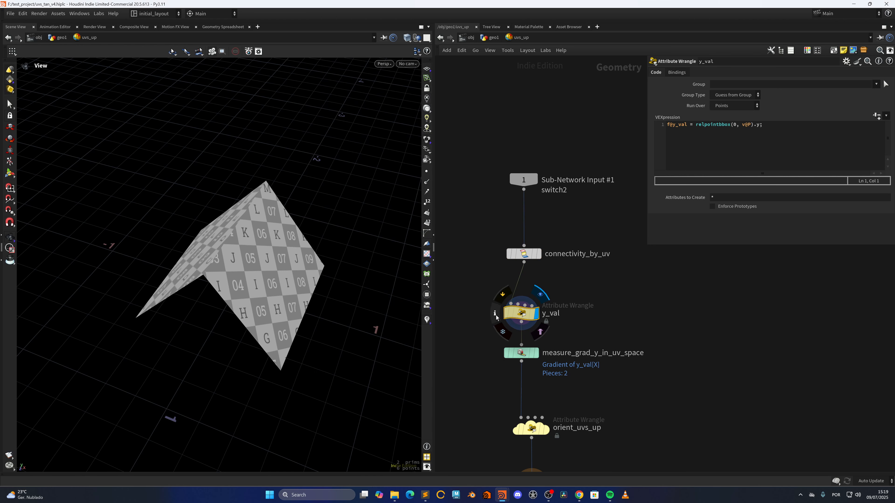
click(495, 313)
click(402, 200)
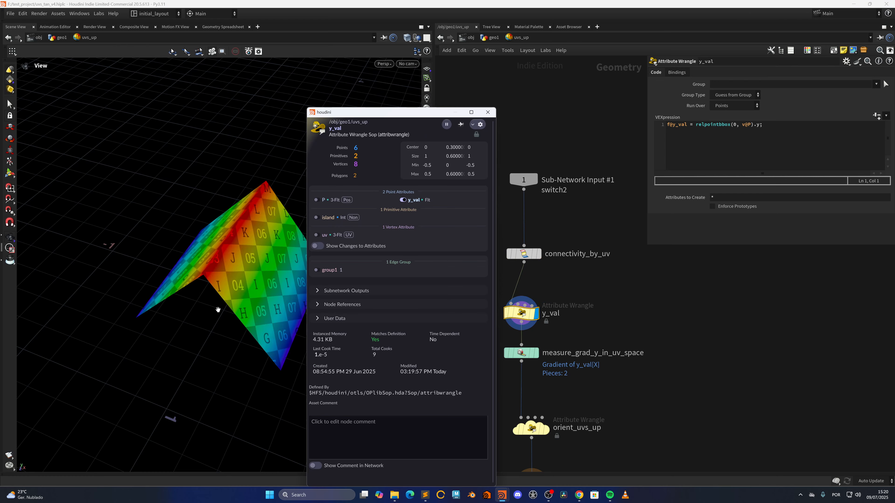
drag(217, 310, 292, 315)
click(495, 313)
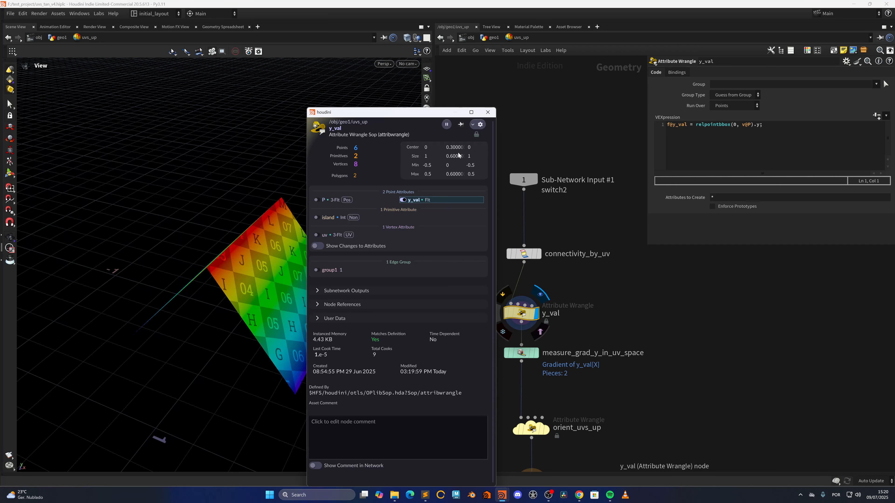
click(404, 200)
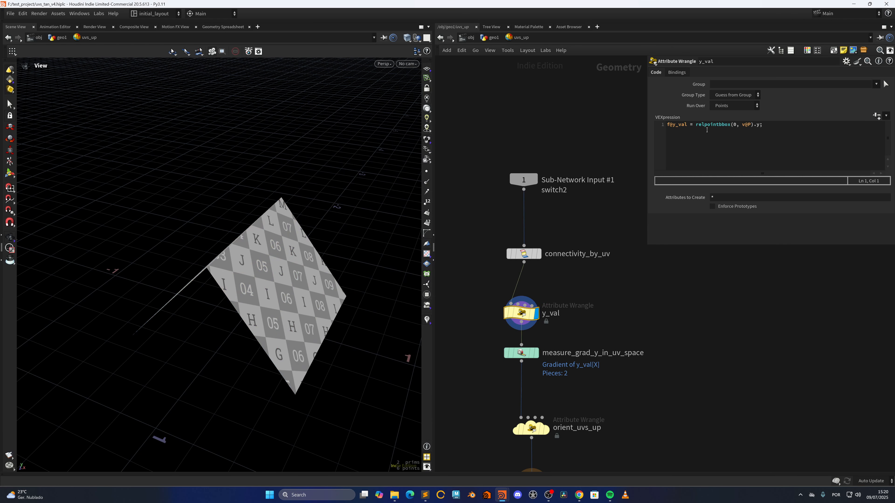
drag(755, 128, 760, 127)
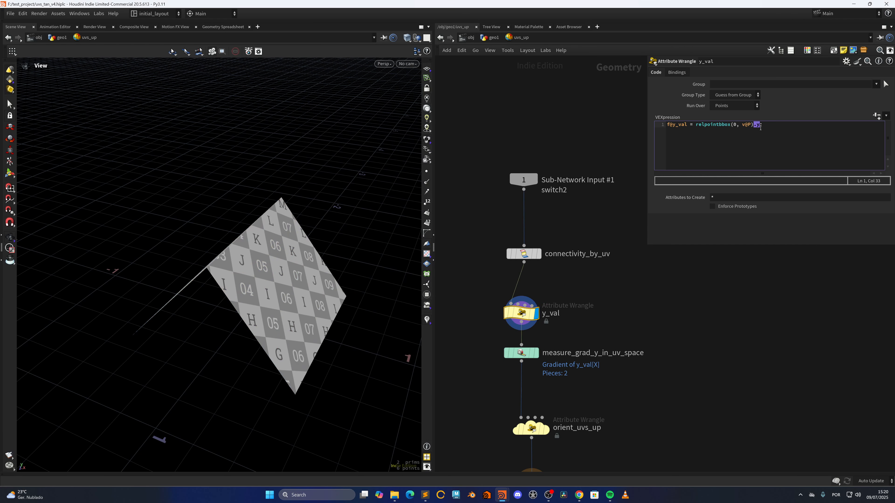
Step: Select measure_grad_y_in_uv_space and toggle its Position Attribute off and back on to uv
middle_drag(572, 322, 577, 276)
click(542, 306)
click(527, 307)
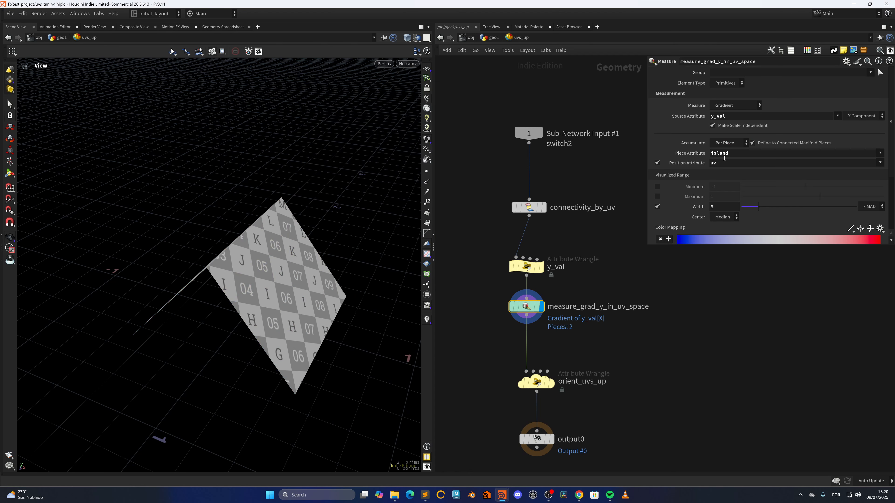
drag(480, 202, 536, 211)
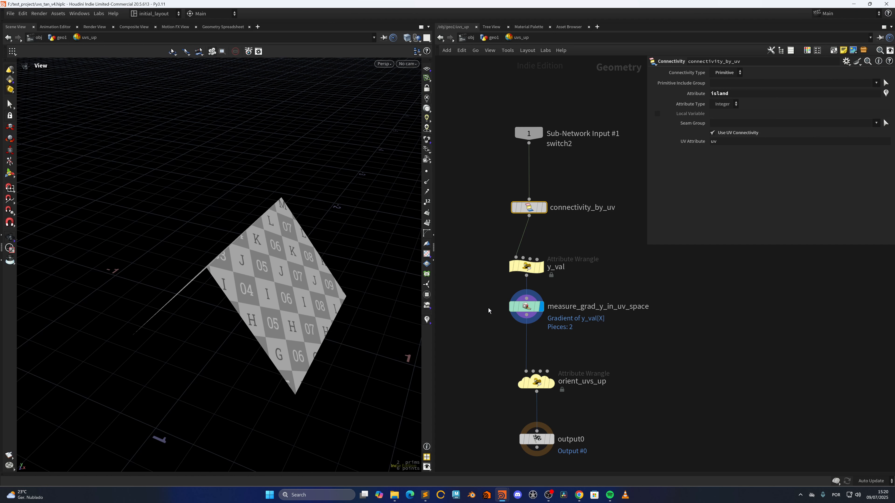
drag(488, 310, 674, 281)
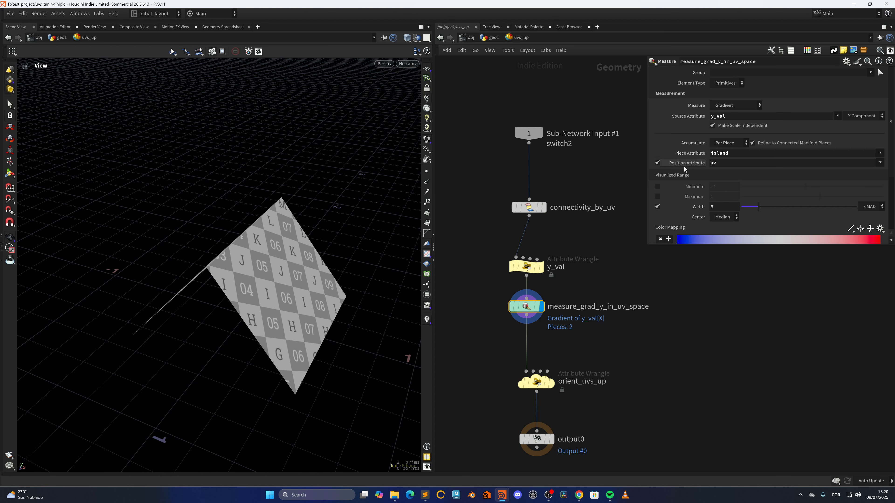
click(658, 163)
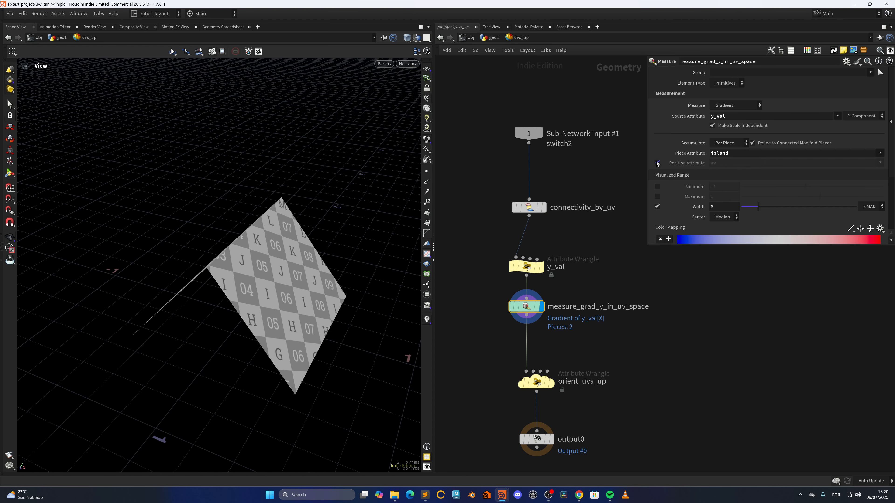
click(658, 163)
click(719, 165)
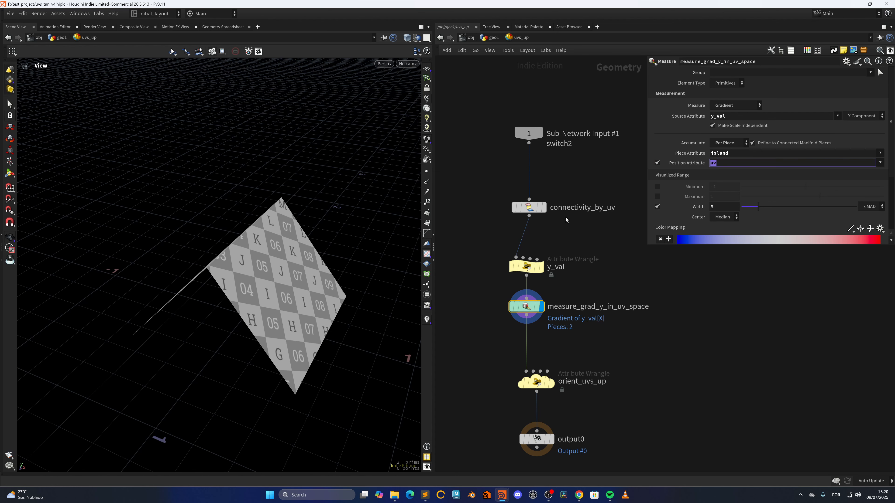
Step: Orbit around the orient_uvs_up output, then review the measure node's output attribute settings
middle_drag(583, 277, 584, 243)
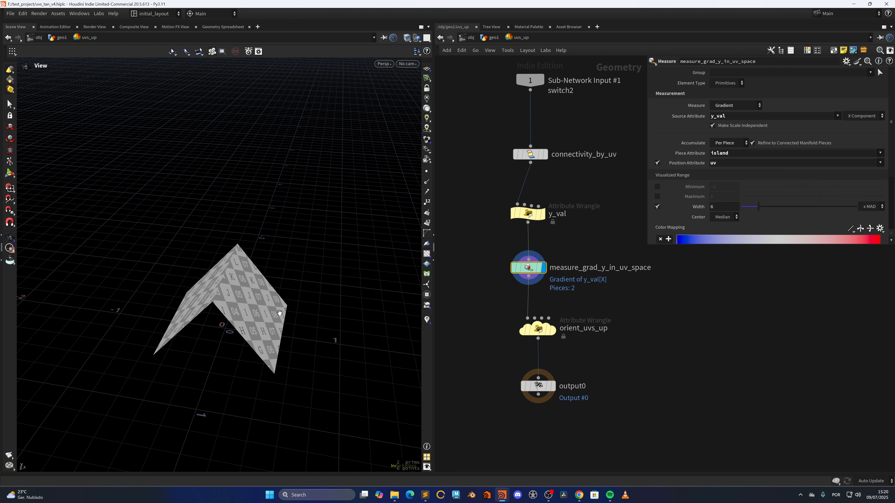
scroll(265, 289, up, 3)
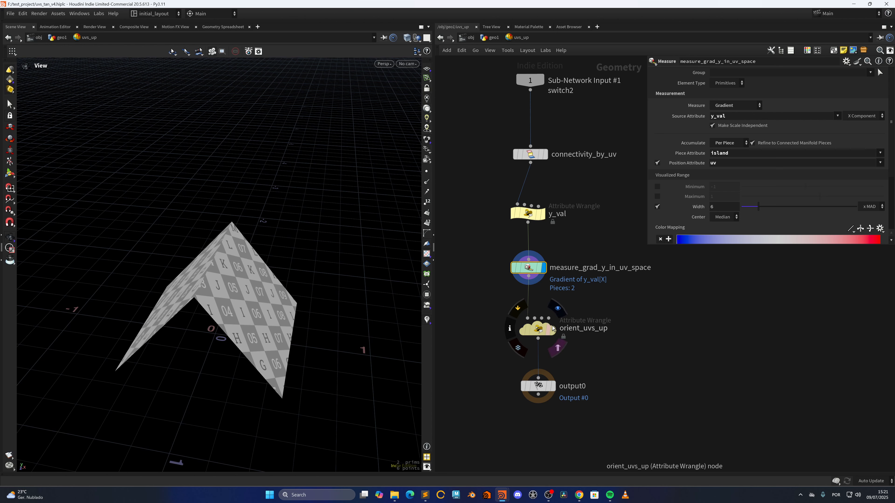
click(541, 328)
drag(303, 322, 287, 324)
middle_drag(287, 324, 319, 331)
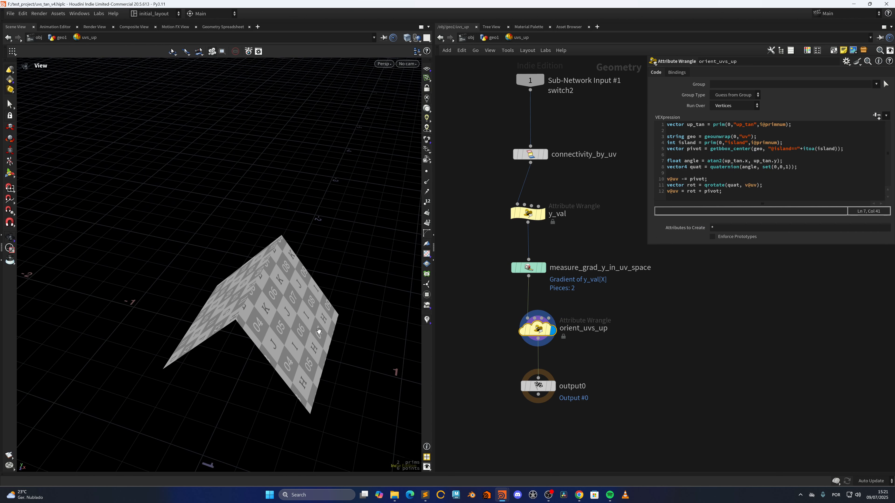
mouse_move(286, 333)
mouse_down()
mouse_move(282, 347)
mouse_move(327, 327)
mouse_move(301, 337)
mouse_up()
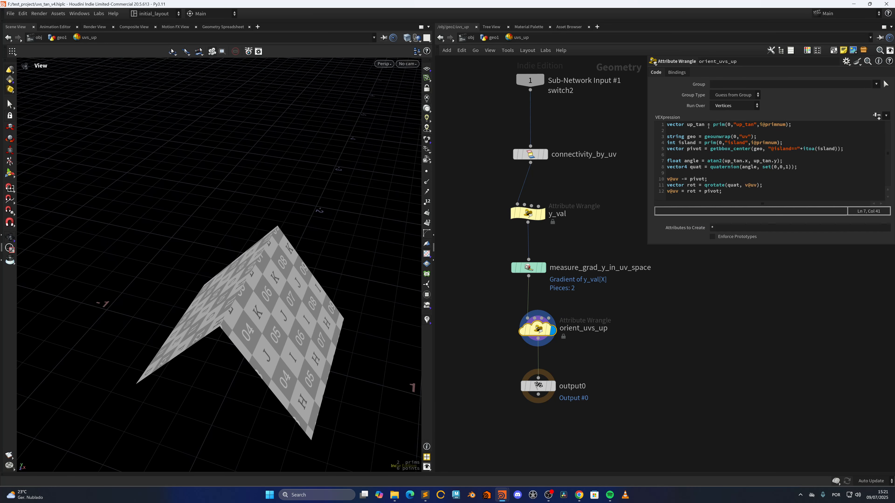
click(529, 267)
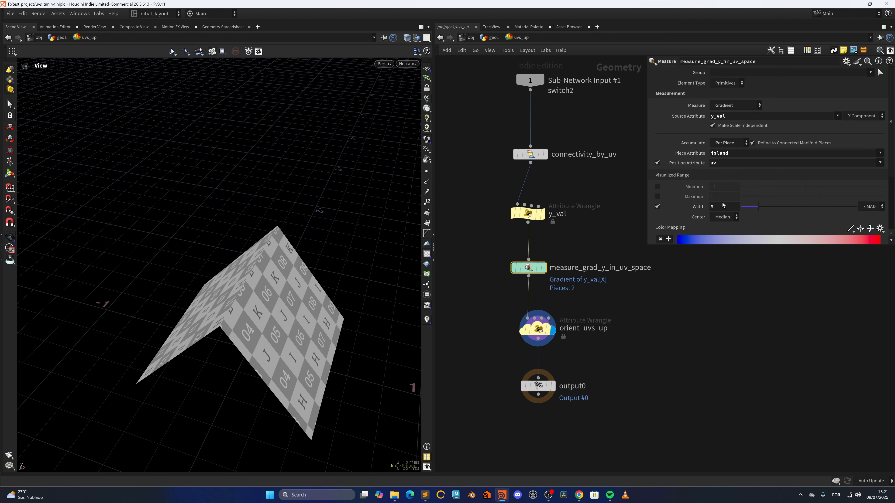
scroll(889, 117, down, 3)
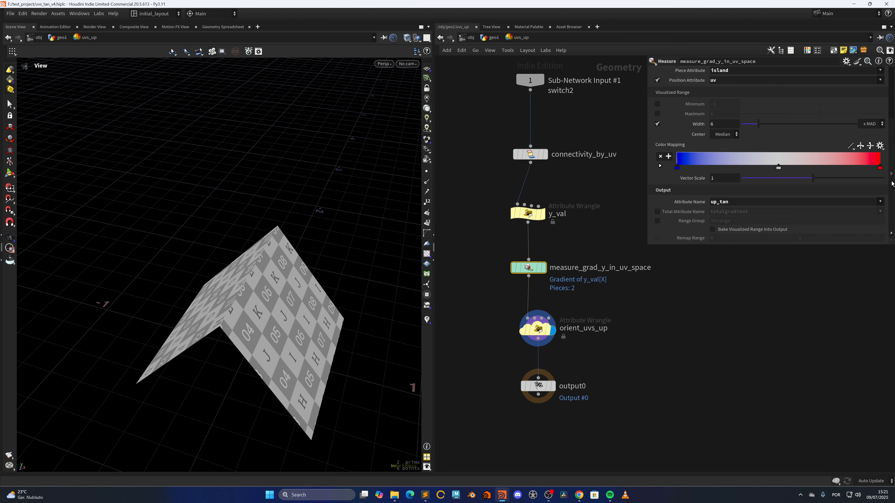
Step: Select orient_uvs_up and step through its VEX code, highlighting the uv, island and pivot expressions
click(538, 328)
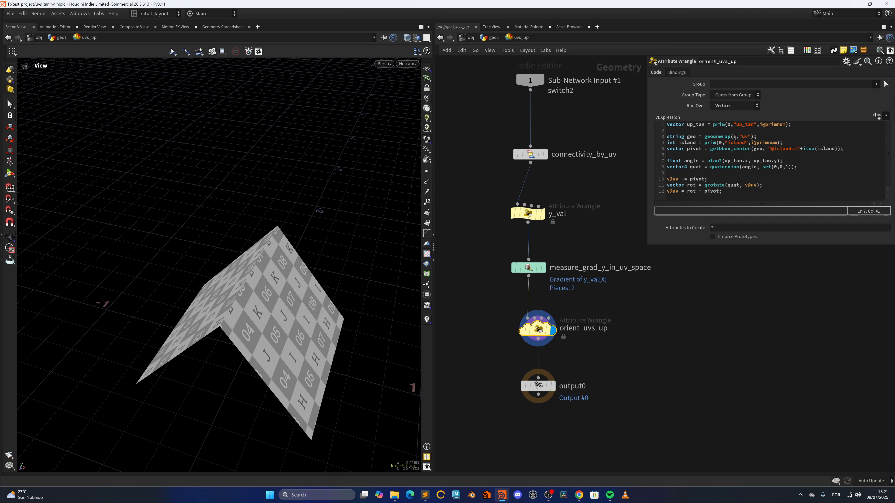
click(743, 137)
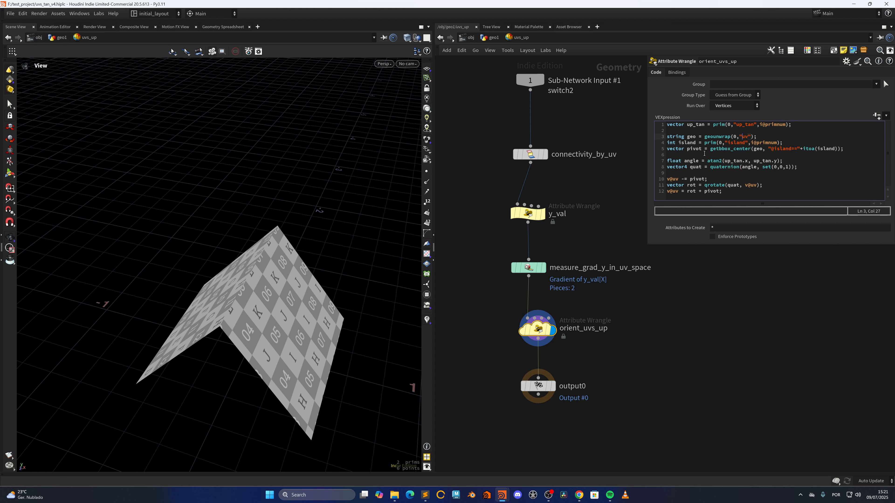
double_click(759, 150)
click(735, 149)
click(760, 150)
drag(691, 180, 704, 180)
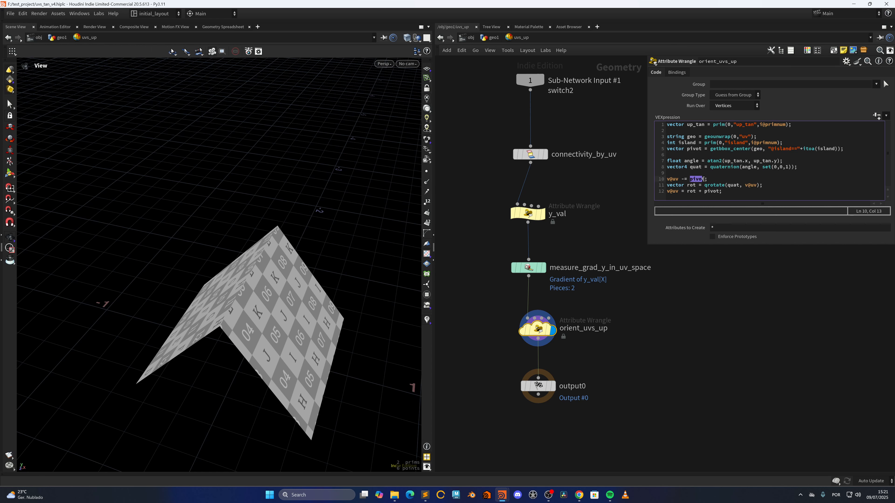
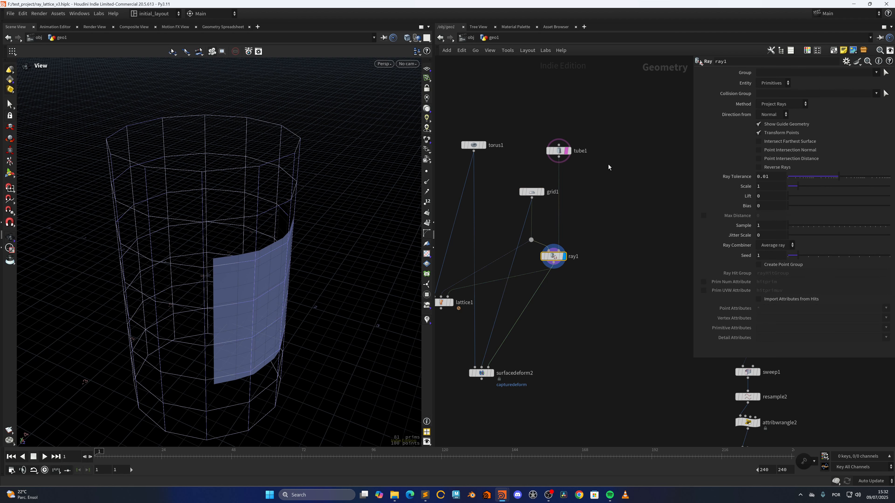
Step: Display and select lattice1, then lower its Radius to 0.47 while checking the deformed torus in the viewport
middle_drag(453, 332, 516, 343)
click(520, 302)
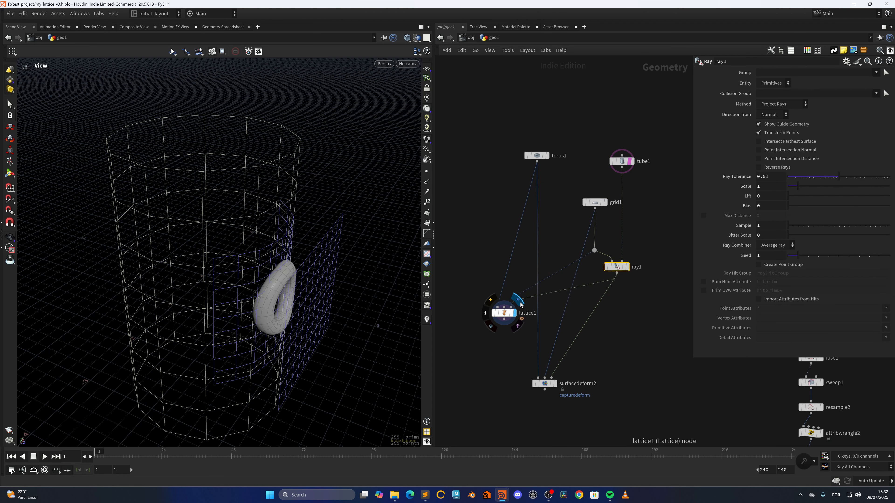
click(509, 315)
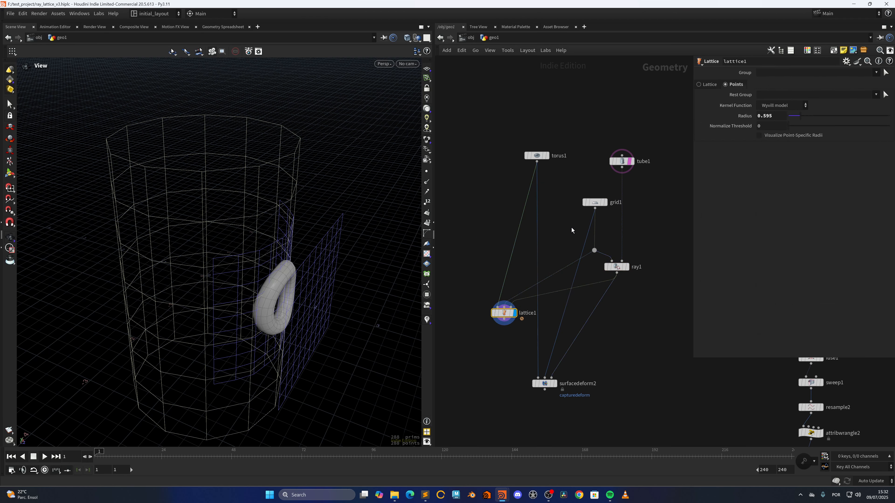
scroll(298, 291, up, 2)
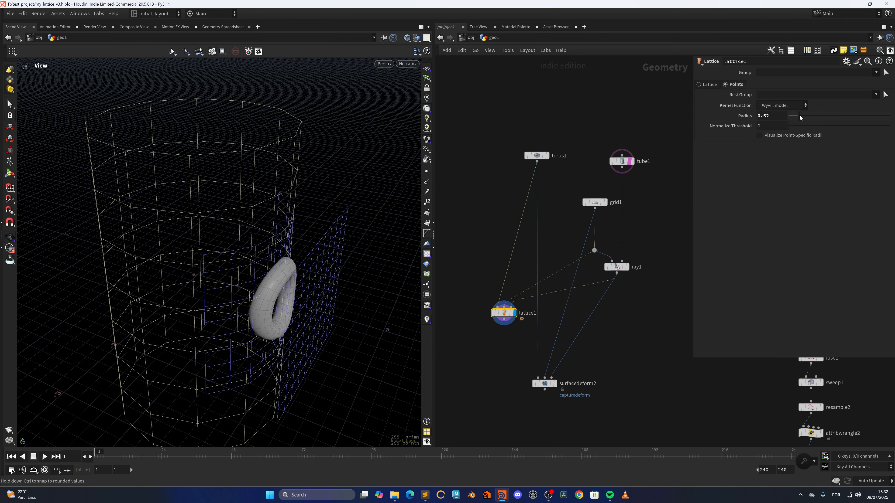
mouse_move(371, 287)
mouse_down()
mouse_move(282, 292)
mouse_move(371, 274)
mouse_up()
drag(267, 312, 302, 294)
right_drag(302, 294, 297, 302)
drag(298, 302, 281, 300)
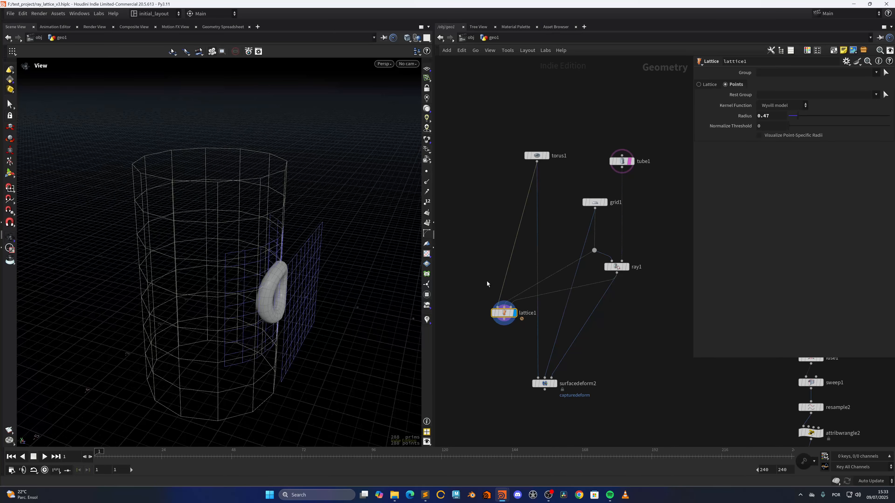
Step: Display and select surfacedeform2 to view the torus deformed onto the tube
middle_drag(500, 374, 460, 322)
scroll(533, 312, up, 2)
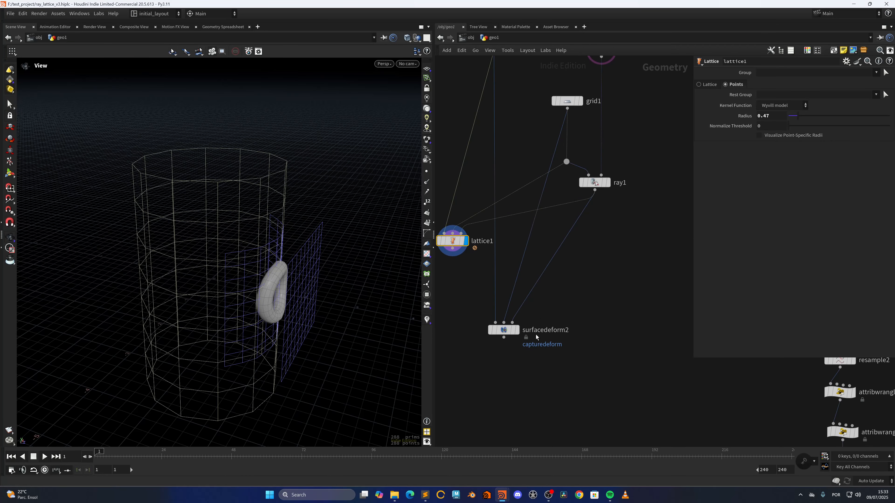
click(522, 316)
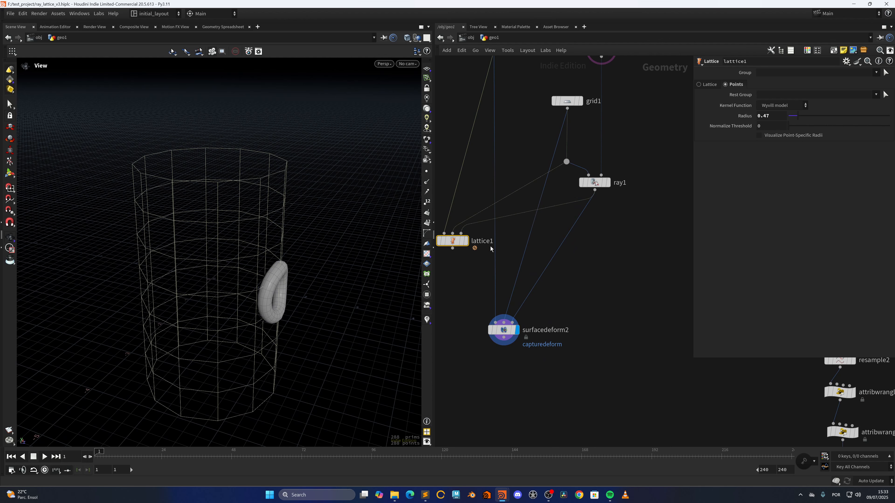
click(470, 226)
click(522, 315)
scroll(257, 308, up, 3)
drag(256, 308, 315, 322)
scroll(314, 322, down, 3)
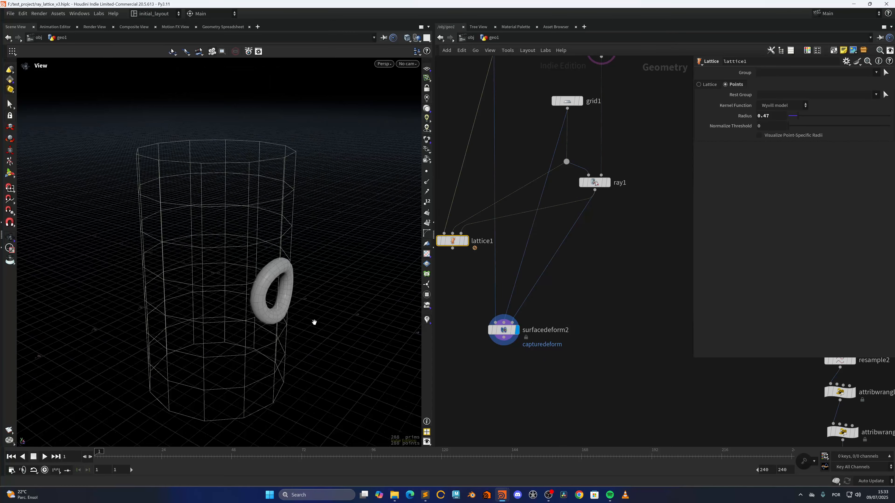
click(493, 330)
drag(253, 325, 355, 325)
scroll(623, 317, down, 8)
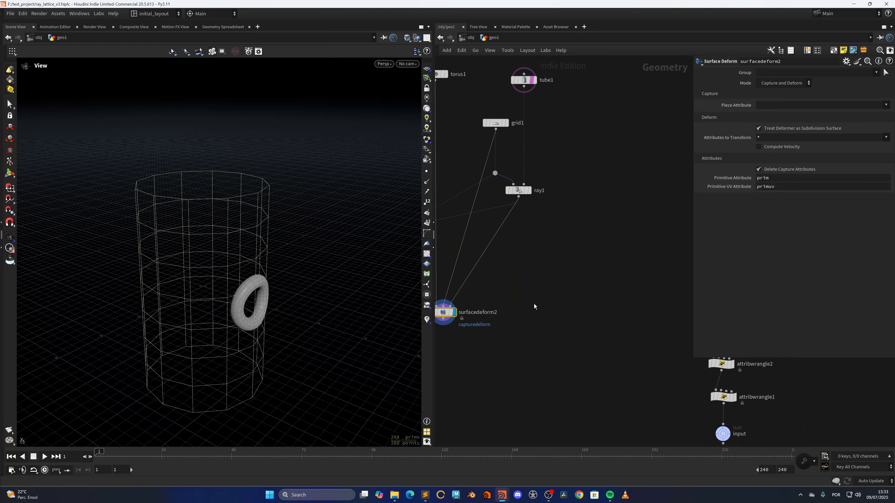
Step: Orbit and zoom around the surfacedeform2 result to examine the torus on the tube
middle_drag(563, 326, 497, 271)
middle_drag(508, 367, 482, 247)
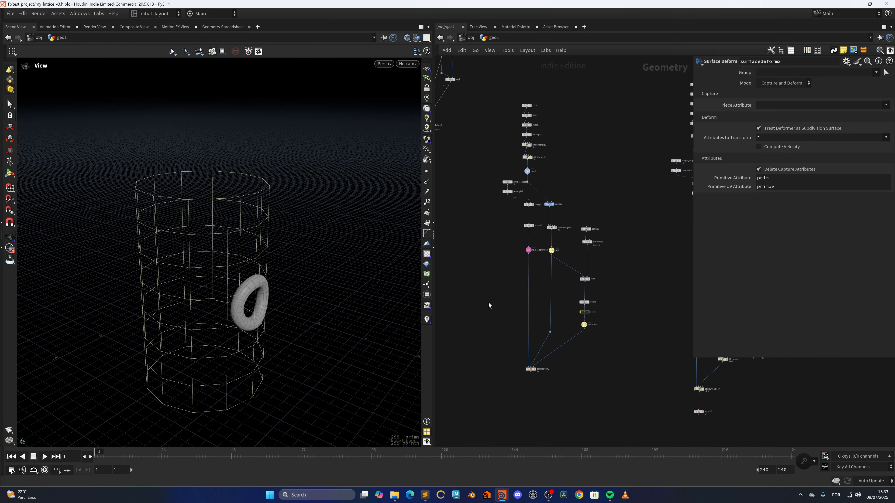
right_drag(232, 304, 281, 302)
mouse_move(281, 303)
mouse_down()
mouse_move(200, 300)
mouse_move(293, 300)
mouse_up()
right_drag(294, 300, 385, 325)
middle_drag(384, 324, 400, 314)
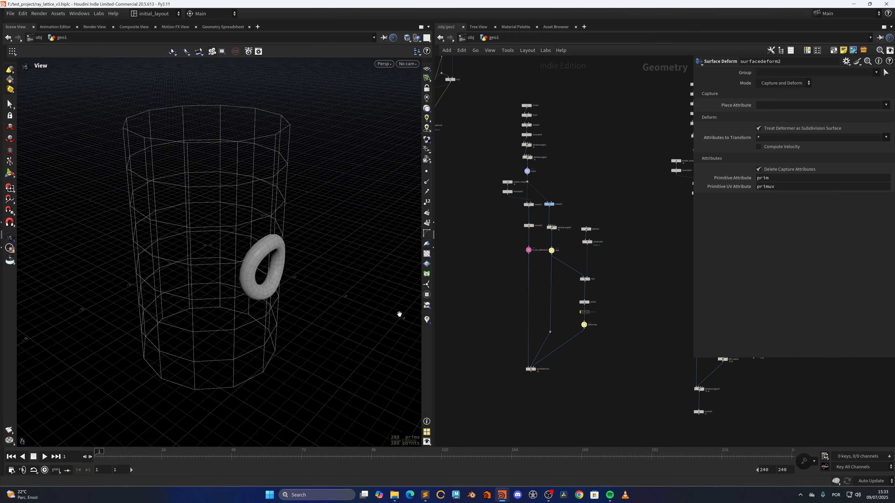
right_drag(338, 284, 248, 275)
drag(248, 275, 289, 280)
right_drag(289, 280, 299, 311)
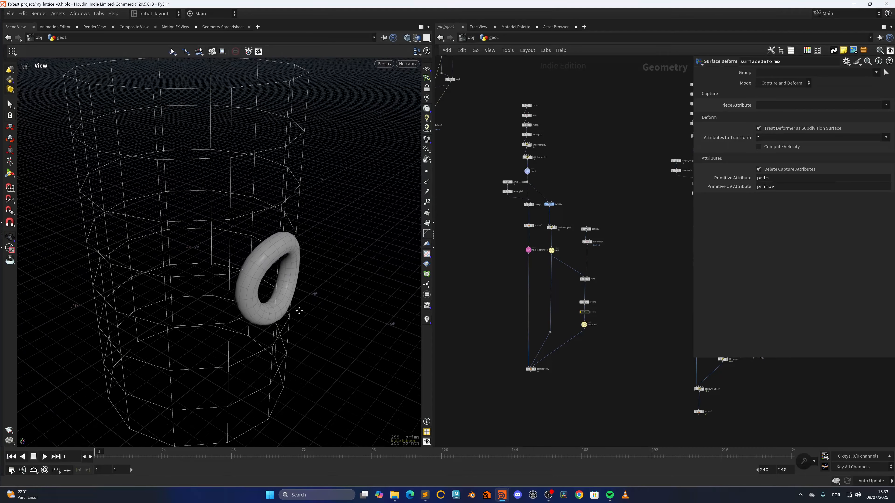
drag(300, 312, 258, 284)
right_drag(262, 271, 296, 254)
drag(265, 298, 246, 311)
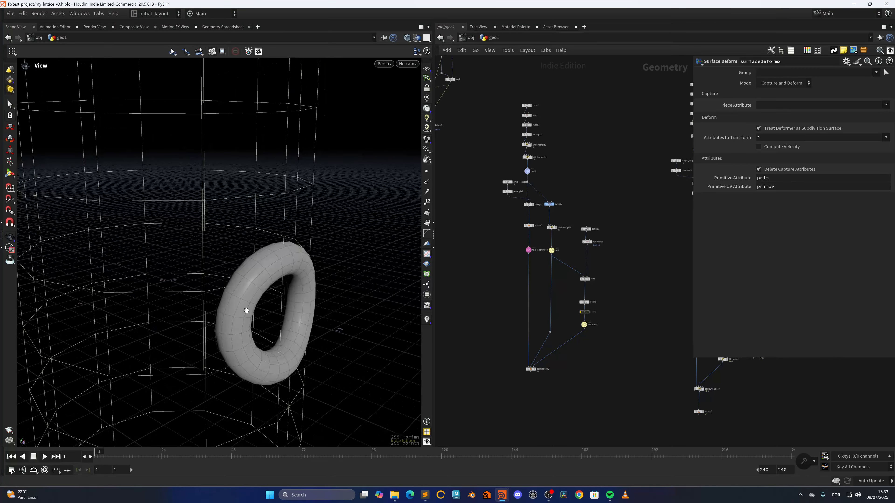
drag(234, 273, 287, 296)
right_drag(288, 295, 352, 319)
middle_drag(498, 352, 481, 312)
middle_drag(529, 257, 513, 295)
scroll(521, 265, up, 8)
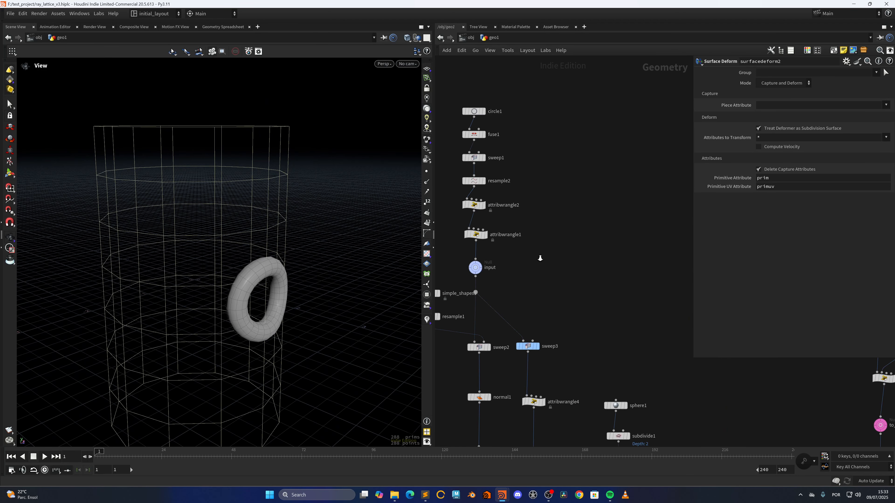
Step: Display and select circle1 to inspect its polygon circle parameters
middle_drag(520, 140, 564, 212)
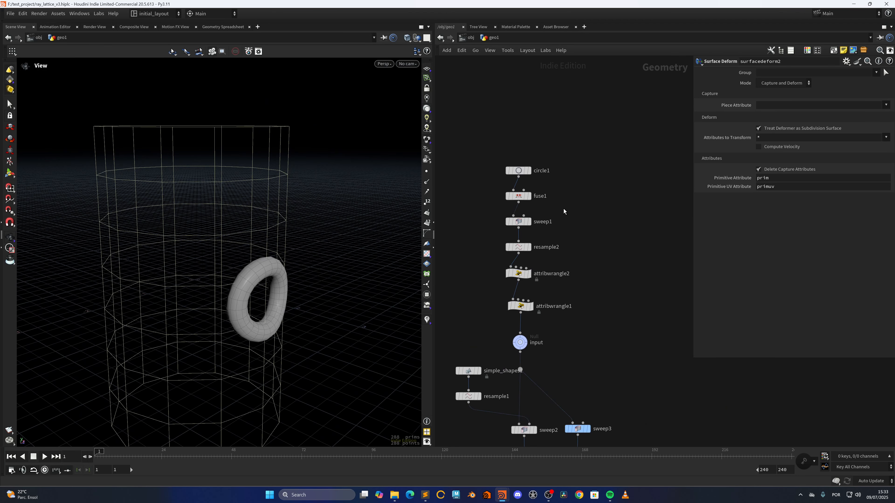
click(532, 306)
click(529, 171)
click(516, 173)
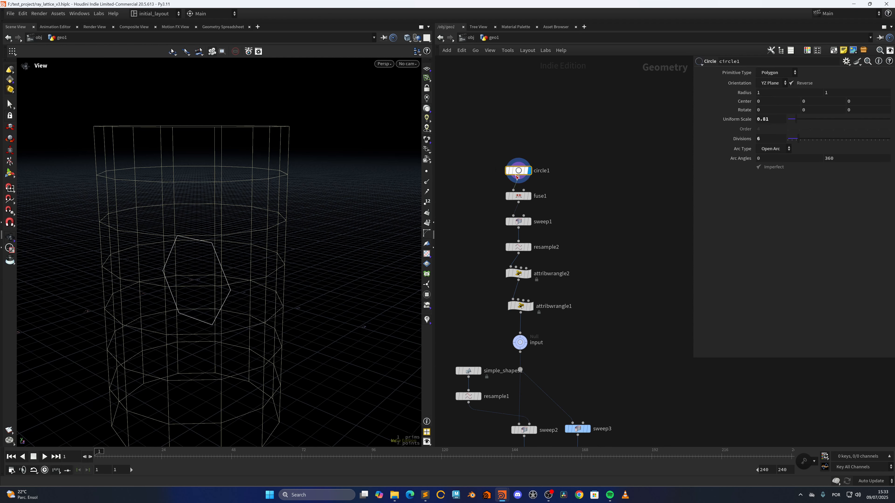
click(527, 170)
click(527, 170)
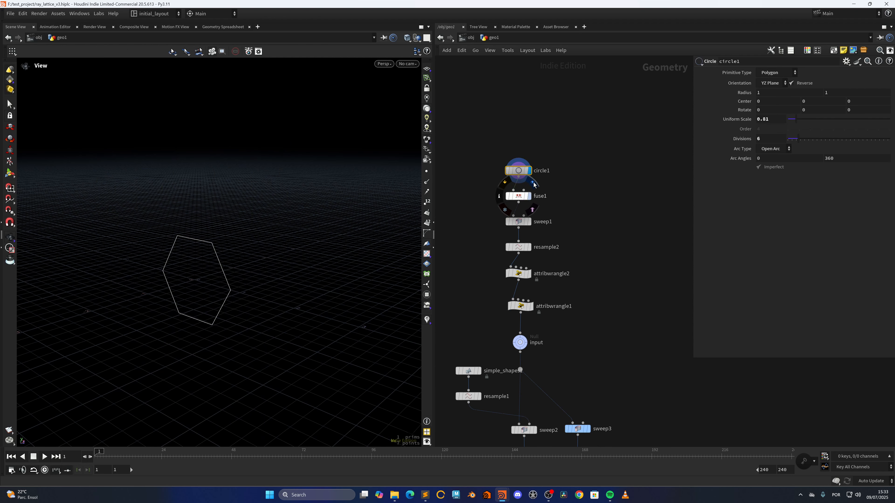
Step: Step the display through fuse1, sweep1 and resample2, inspecting sweep1's ribbon settings
click(529, 196)
click(529, 221)
scroll(252, 292, up, 2)
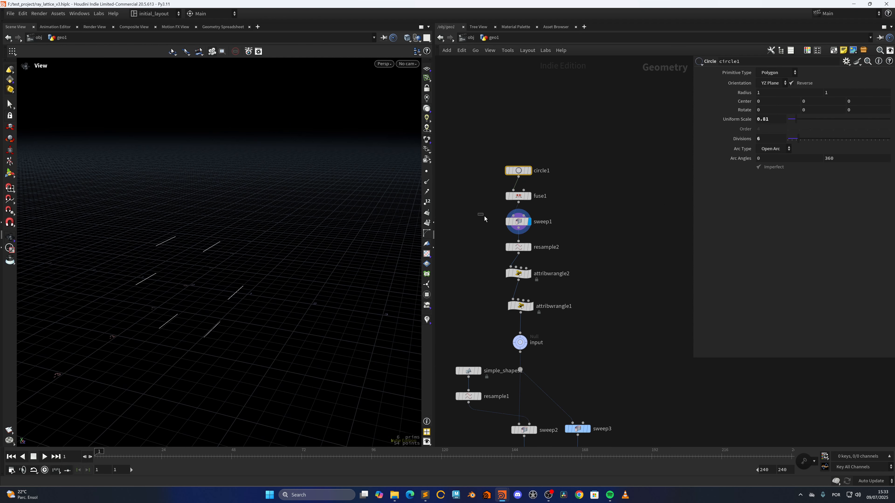
click(515, 222)
middle_drag(577, 270, 580, 254)
click(531, 232)
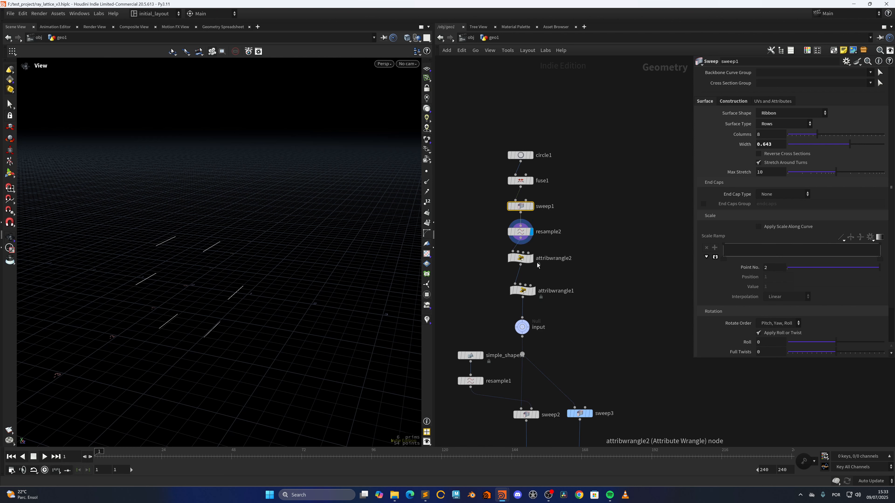
Step: Display and select attribwrangle2, reading its prim_id VEX line and opening its node info
click(532, 258)
click(521, 258)
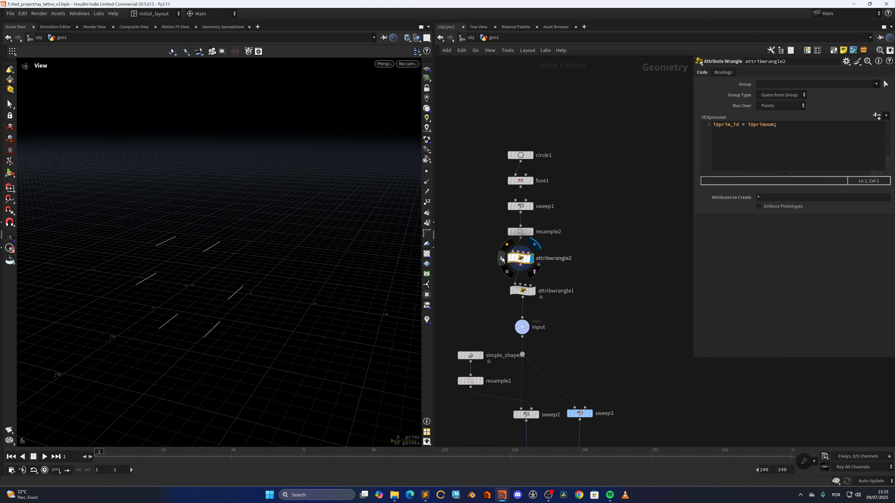
middle_click(520, 258)
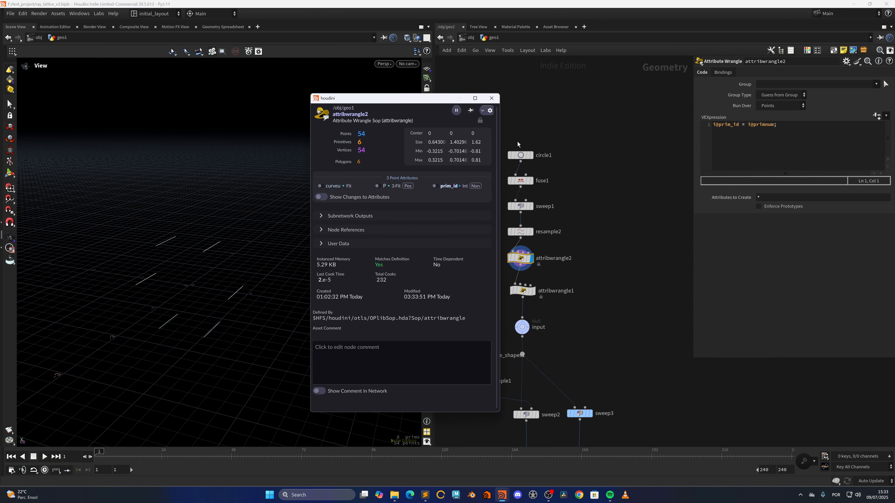
Step: Select attribwrangle1, open its node info and temporarily visualize the up attribute, then close the info window
click(532, 291)
click(523, 291)
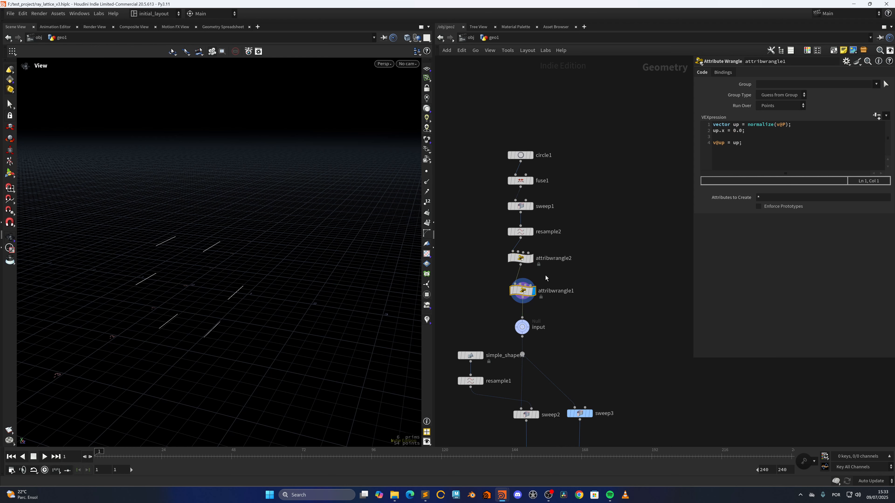
middle_click(523, 291)
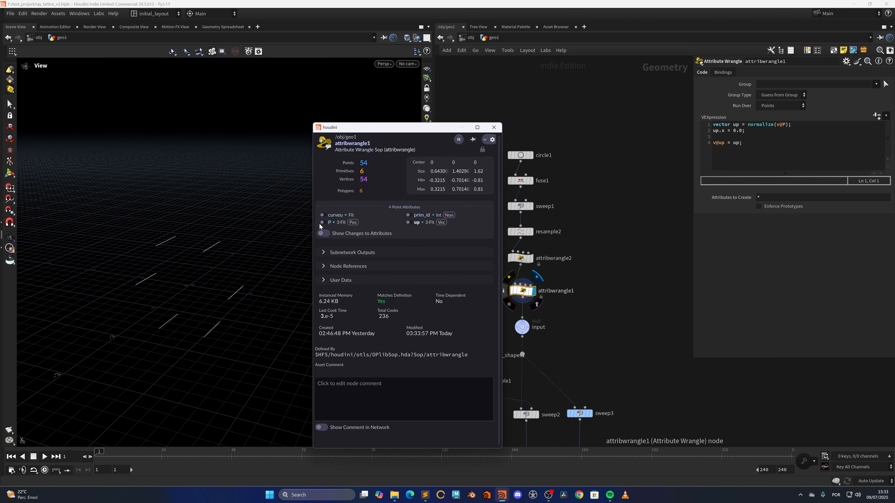
click(409, 223)
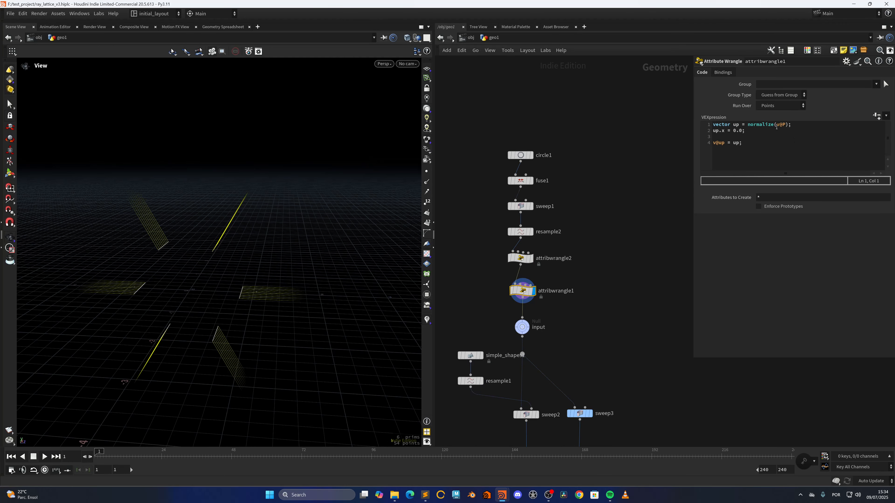
middle_click(520, 296)
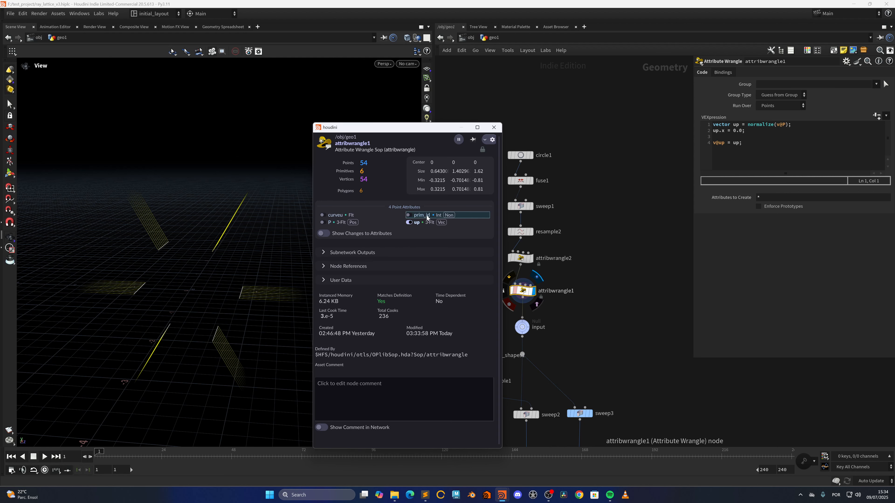
click(408, 222)
click(495, 127)
Step: Step the display through sweep2, normal1 and resample1 to view the swept profile pieces
scroll(587, 330, down, 3)
middle_drag(588, 330, 579, 230)
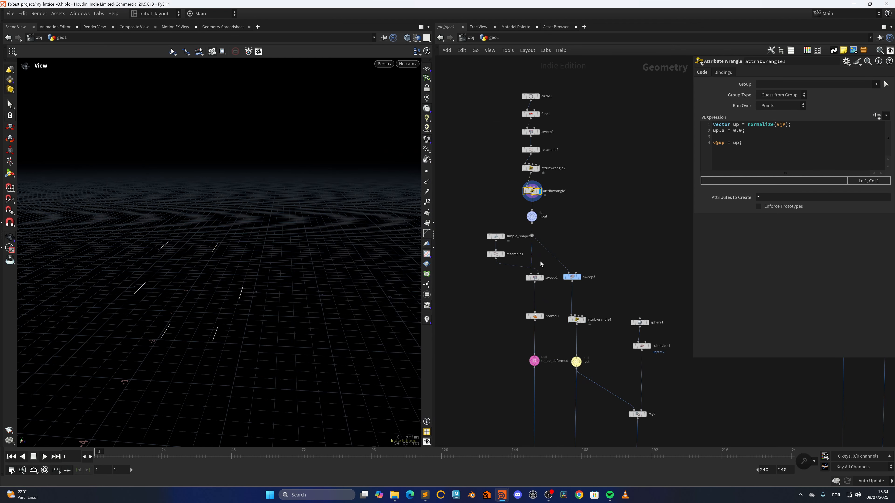
scroll(540, 262, up, 3)
click(545, 291)
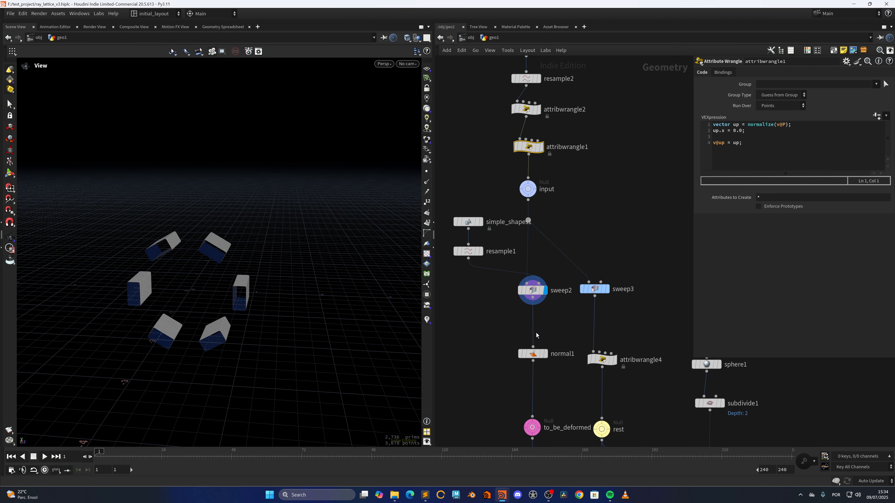
click(546, 354)
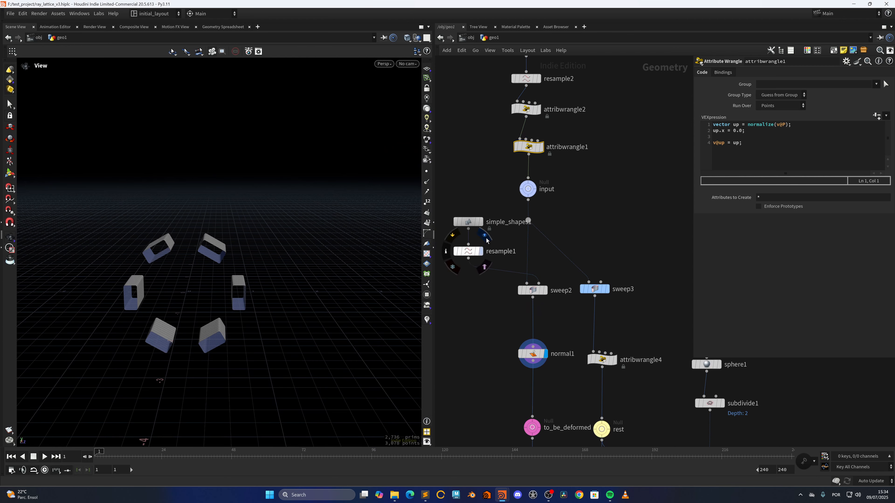
click(485, 239)
drag(239, 284, 257, 264)
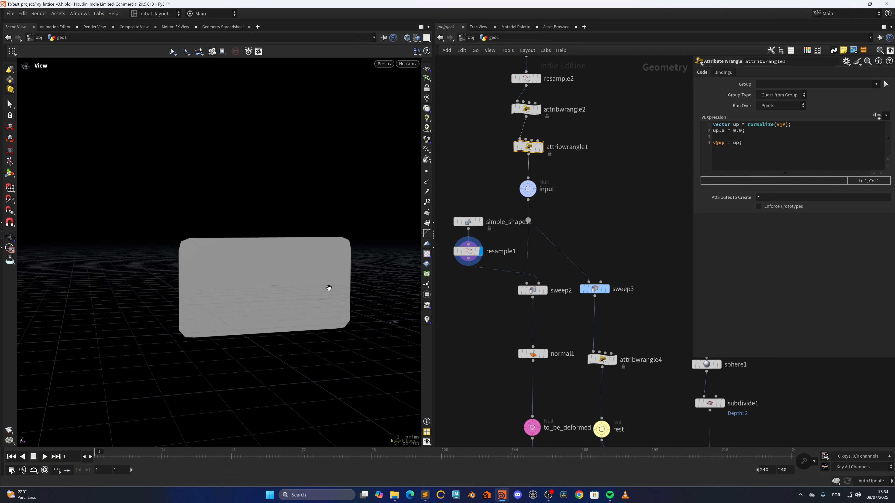
click(547, 282)
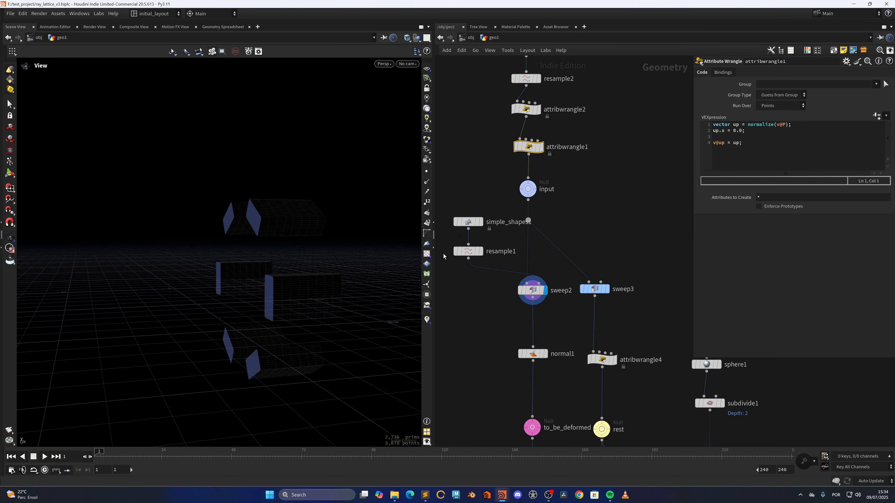
click(545, 354)
drag(370, 318, 338, 314)
Step: Show sphere1 alongside the swept pieces and orbit around them
middle_drag(568, 352, 541, 297)
middle_drag(635, 315, 559, 274)
mouse_move(604, 269)
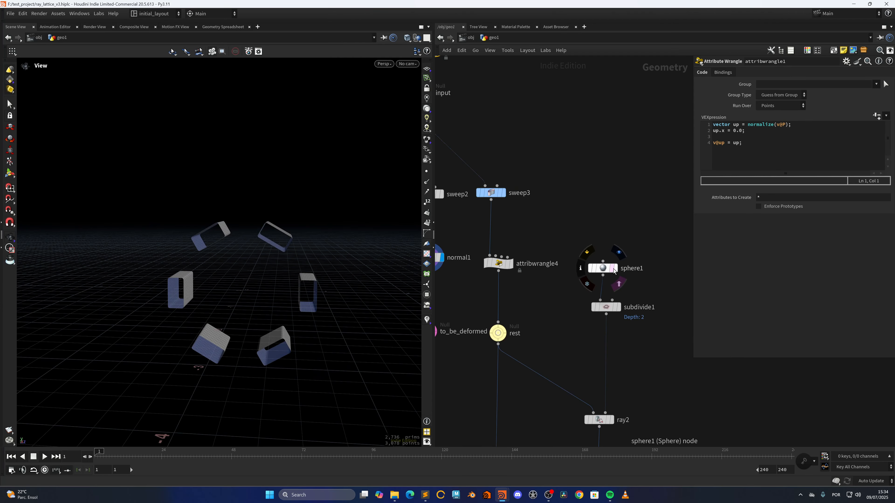
click(619, 283)
right_drag(228, 274, 326, 263)
drag(325, 263, 305, 284)
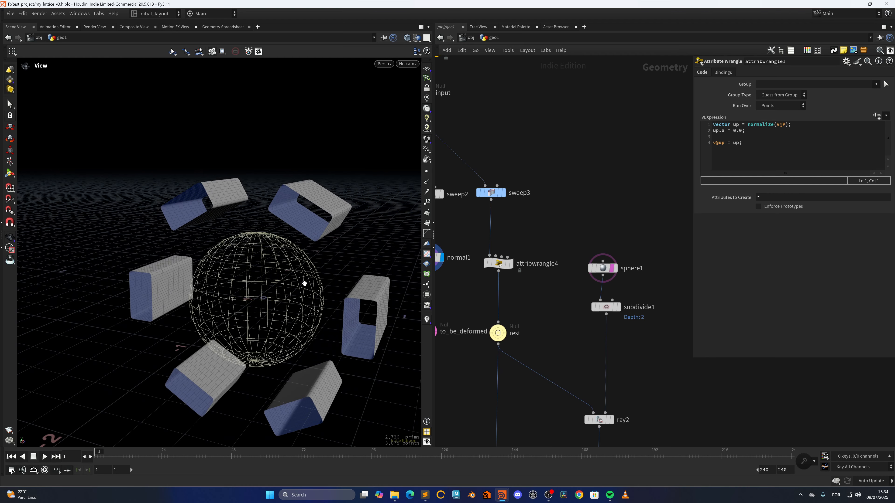
drag(251, 303, 249, 279)
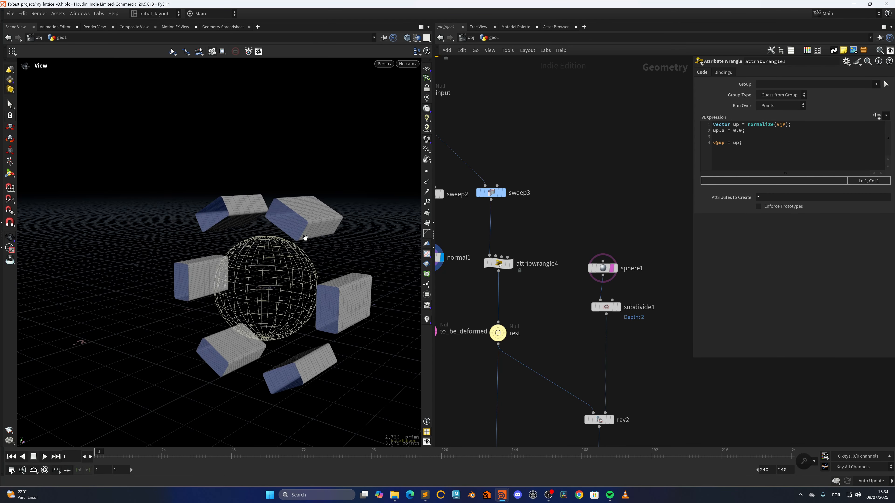
scroll(561, 310, down, 4)
middle_drag(561, 328, 565, 272)
scroll(546, 249, up, 3)
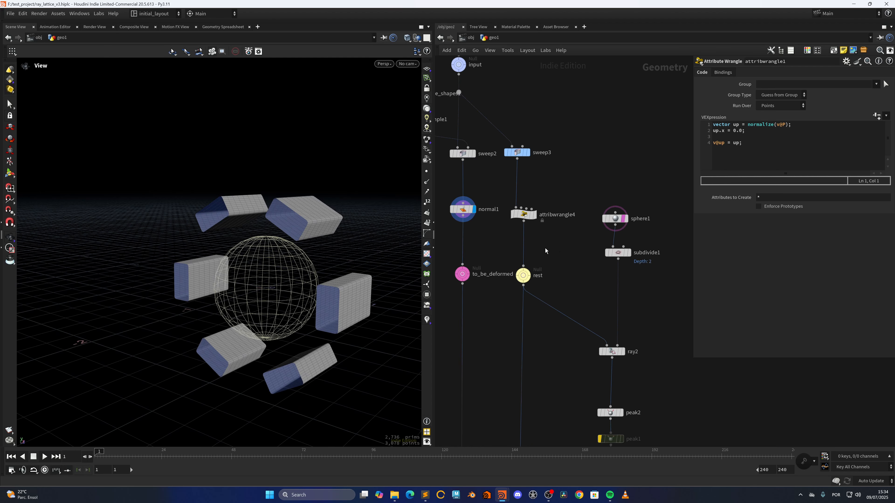
scroll(551, 243, down, 6)
middle_drag(466, 204, 559, 344)
middle_drag(518, 304, 453, 216)
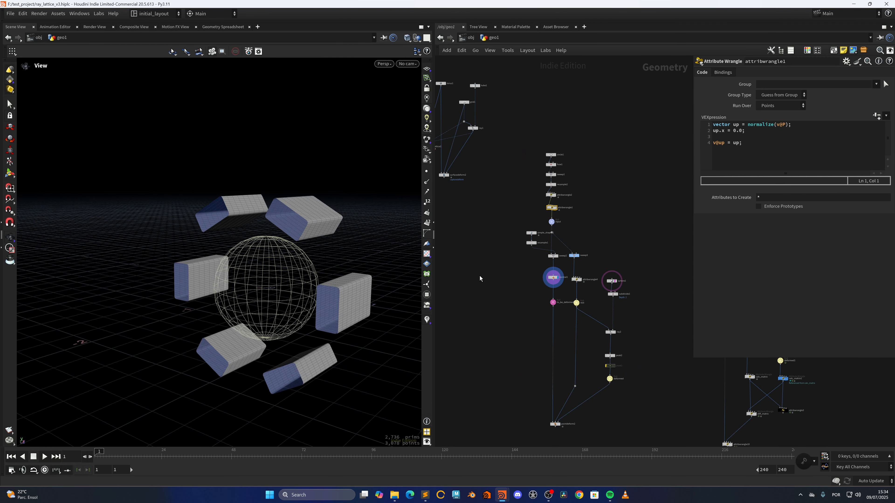
scroll(603, 286, up, 4)
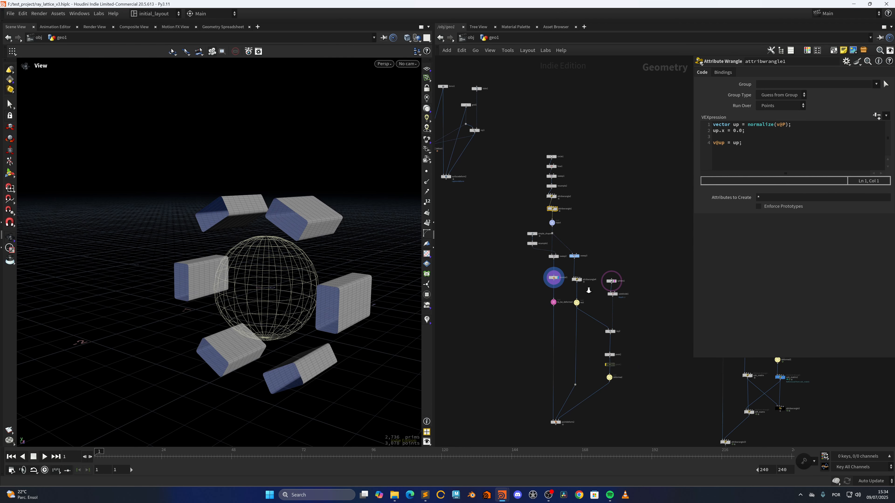
Step: Navigate the network and display sweep3 to view its ribbon profiles around the sphere
middle_drag(586, 286, 536, 239)
middle_drag(585, 162, 556, 275)
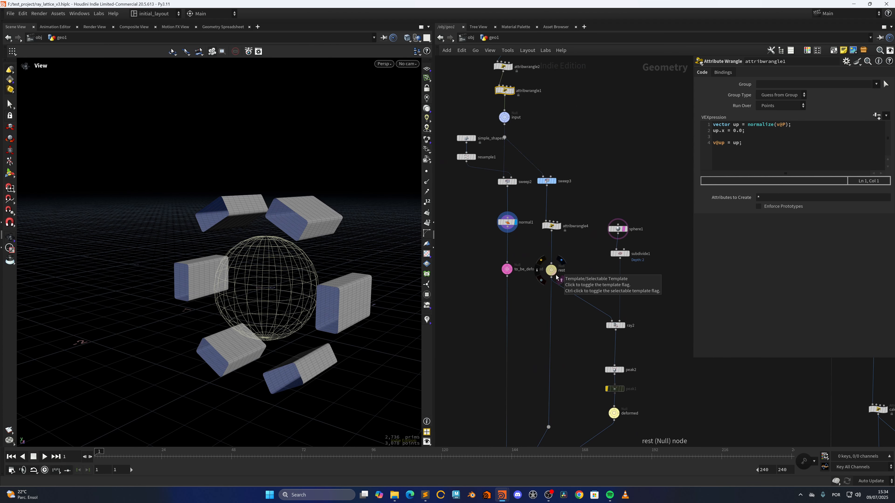
scroll(563, 219, up, 4)
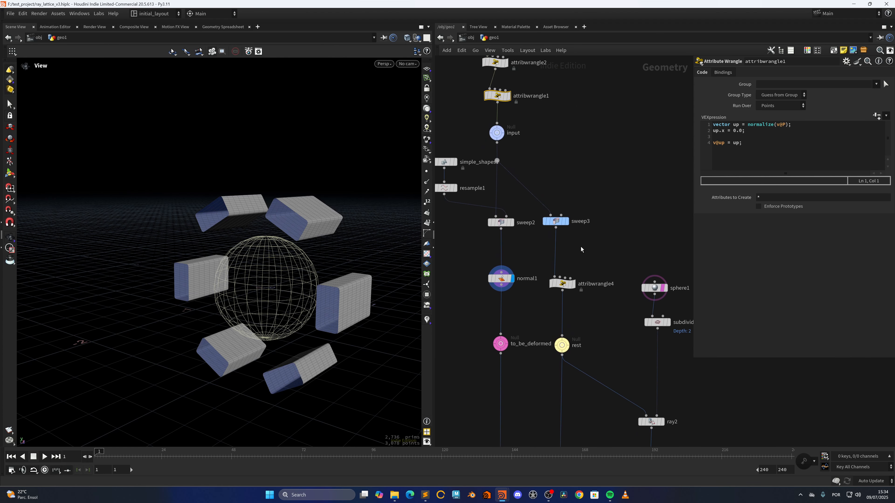
middle_drag(574, 239, 590, 272)
scroll(586, 275, down, 4)
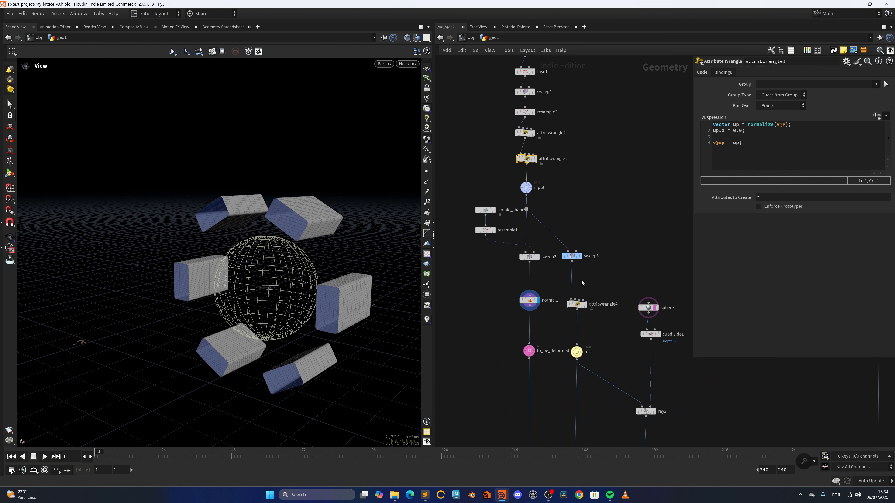
scroll(593, 280, up, 3)
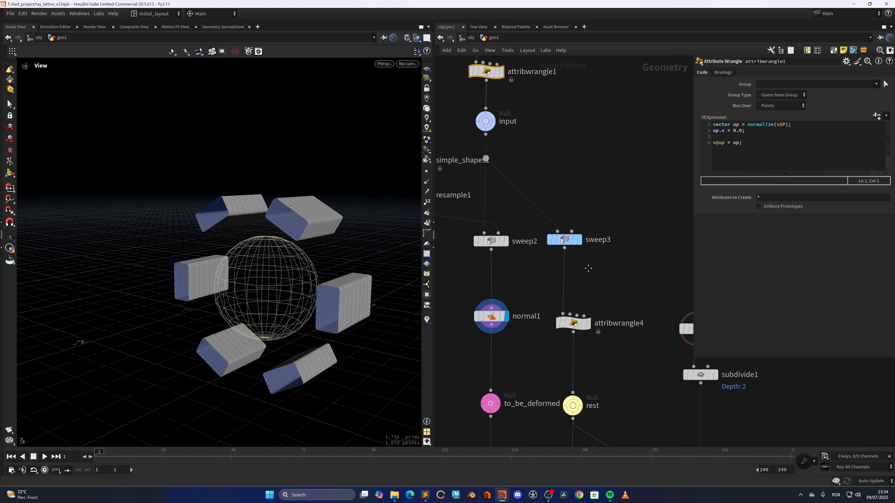
middle_drag(568, 244, 564, 262)
click(579, 243)
click(561, 260)
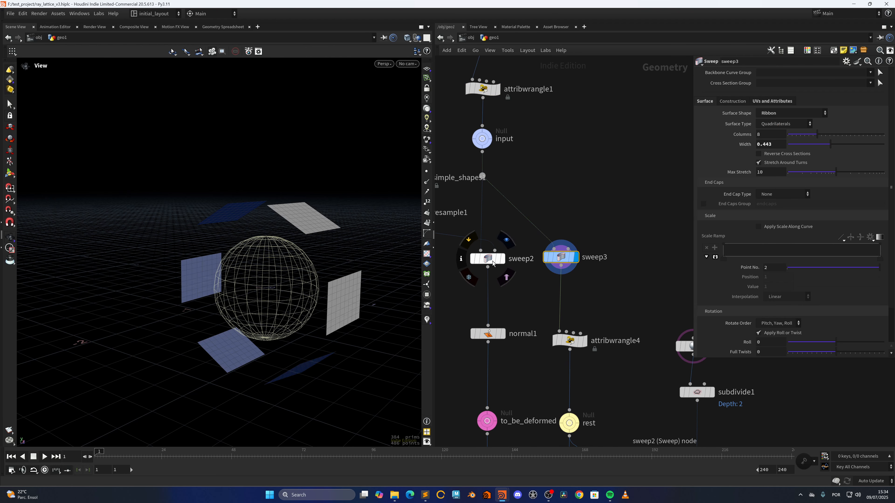
Step: Compare the sweep settings of sweep2 and sweep3 by selecting each node in turn
click(507, 240)
click(489, 262)
click(580, 243)
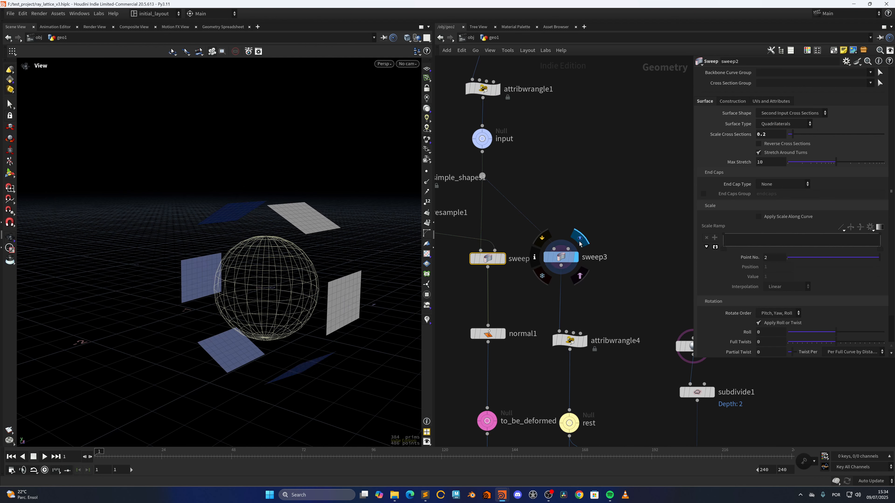
click(561, 259)
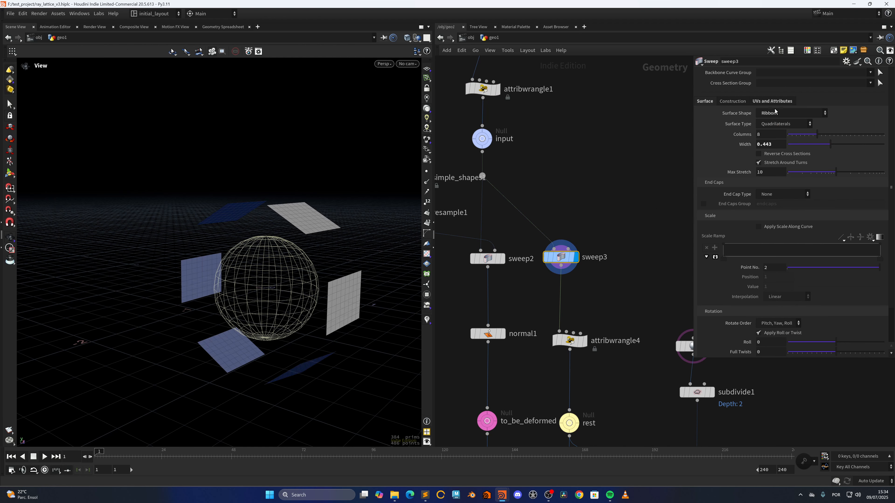
Step: Select attribwrangle4, read its N normalize line, open its node info and temporarily visualize N, then close the info window
middle_drag(587, 313, 593, 251)
click(577, 279)
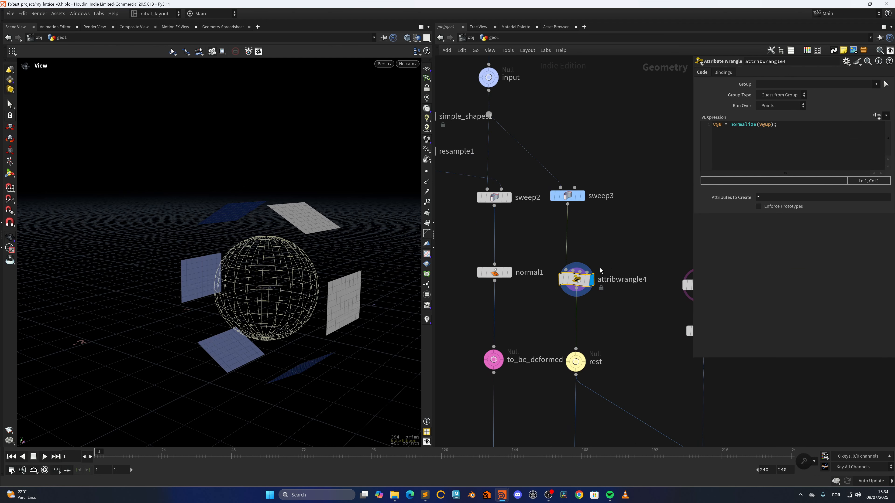
click(550, 281)
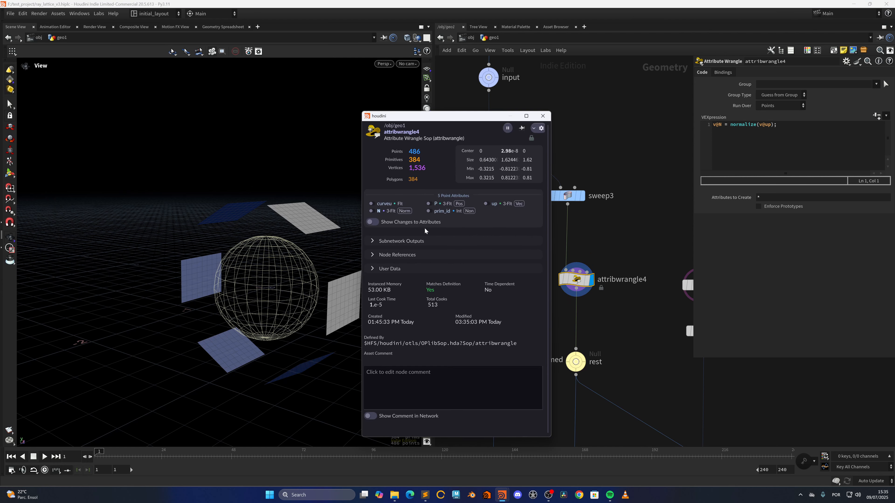
click(373, 211)
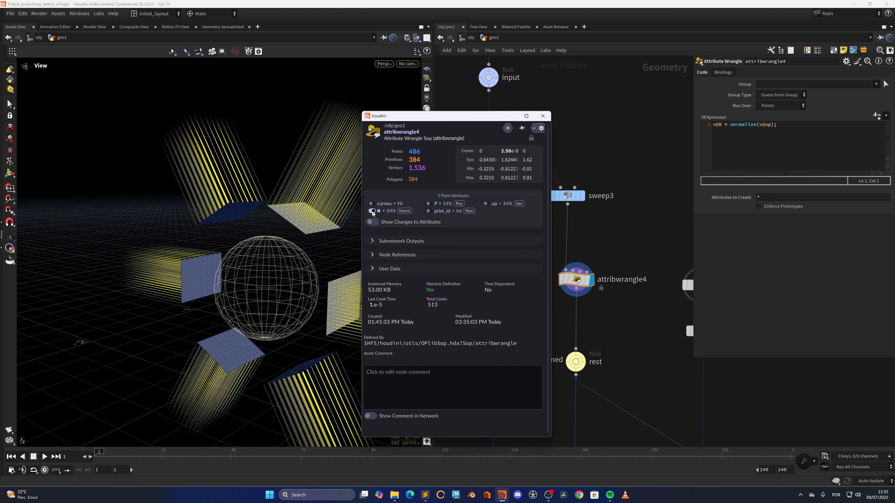
click(372, 211)
click(543, 116)
Step: Step the display through ray2, deformed, rest and to_be_deformed to view the sphere deformation inputs
middle_drag(642, 373, 519, 183)
click(588, 274)
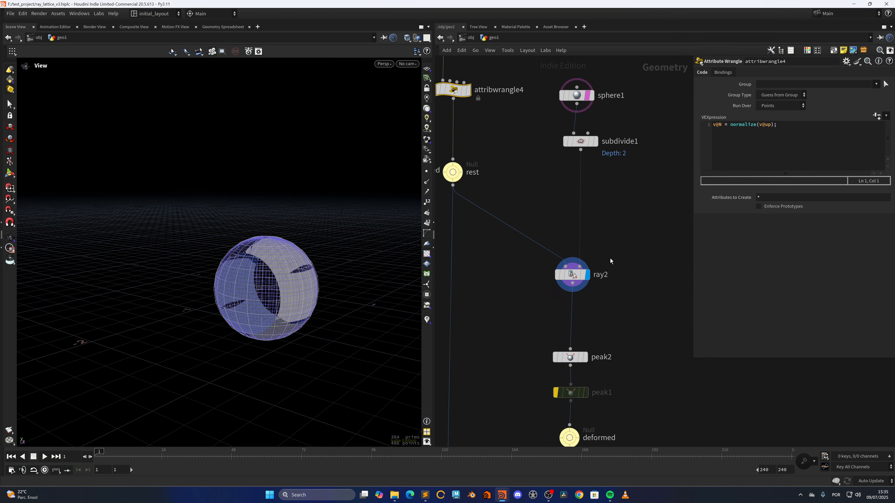
middle_drag(607, 332, 615, 277)
scroll(621, 277, down, 4)
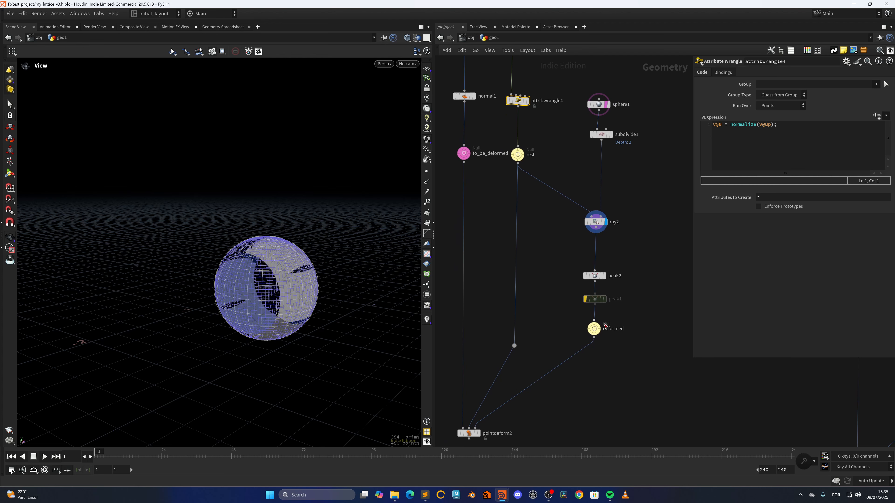
click(609, 319)
middle_drag(543, 259, 572, 359)
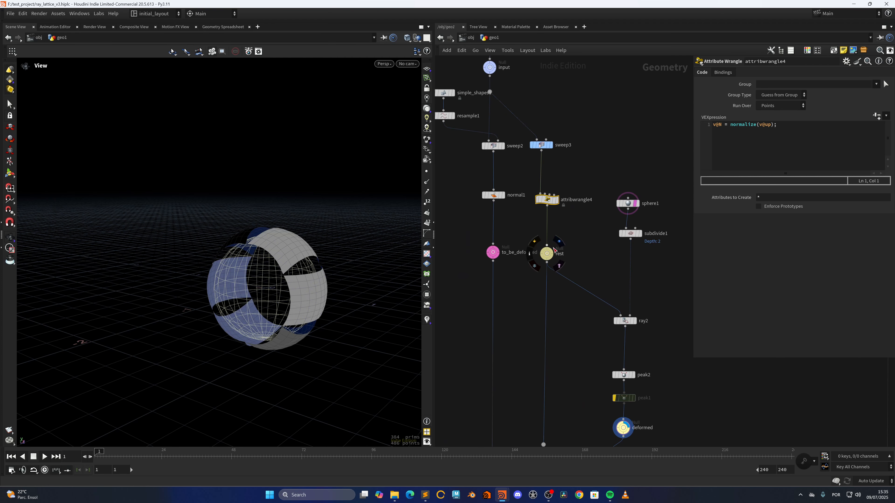
click(556, 247)
middle_drag(509, 299, 539, 317)
click(535, 260)
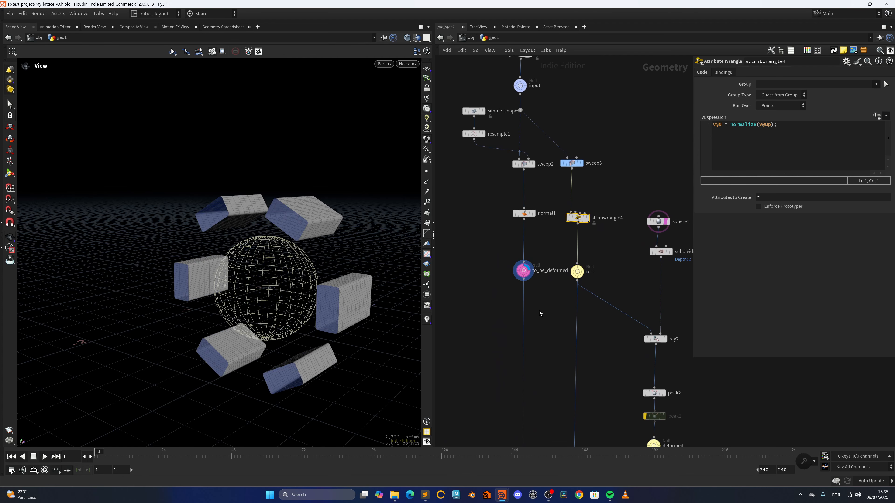
Step: Display pointdeform2 to view the profile pieces deformed around the sphere
scroll(539, 311, down, 4)
middle_drag(544, 352, 535, 254)
scroll(533, 328, up, 5)
middle_drag(535, 401, 532, 360)
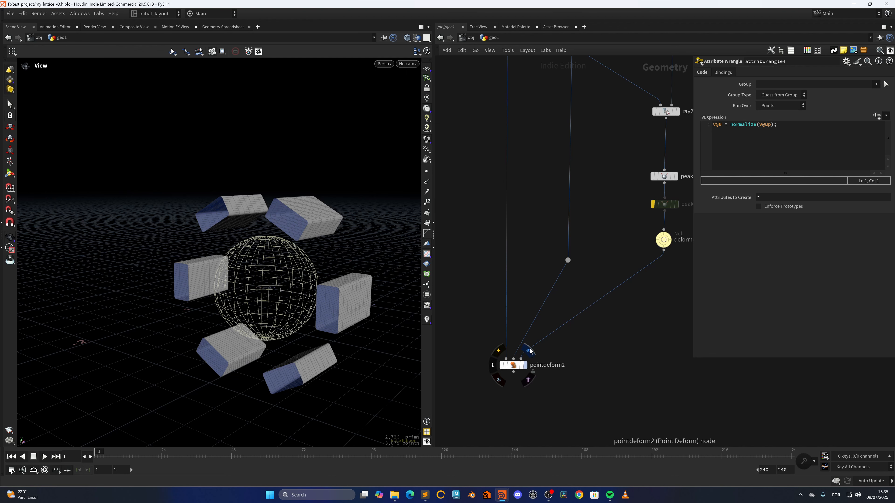
click(530, 351)
Step: Add a Surface Deform node beside pointdeform2
drag(482, 361, 594, 396)
drag(267, 325, 369, 329)
middle_drag(461, 338, 502, 336)
key(Tab)
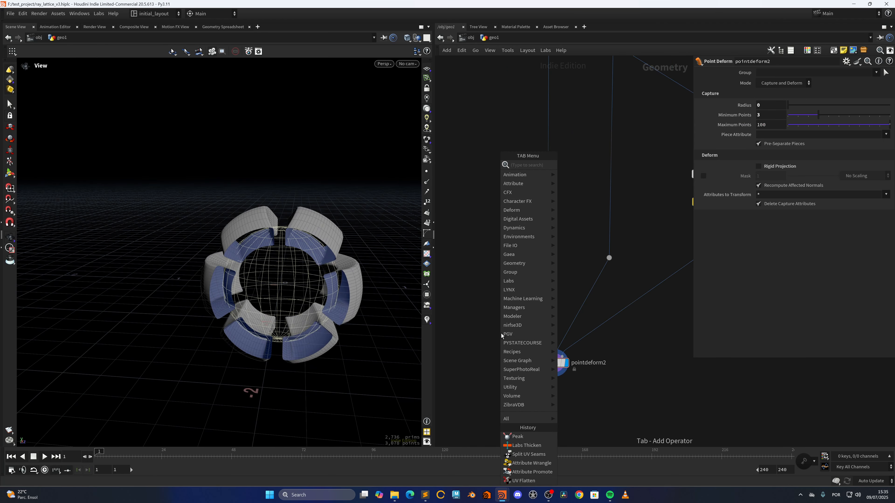
text(surfa)
key(Return)
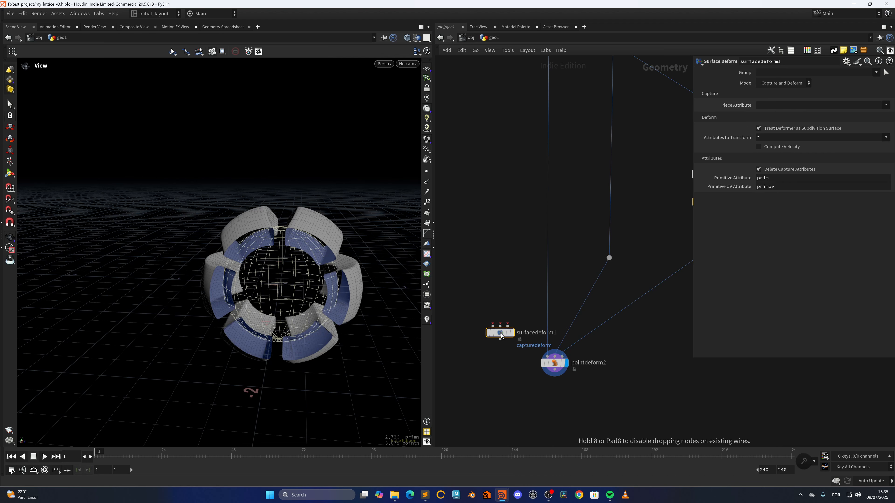
click(493, 326)
Step: Wire to_be_deformed, rest and deformed into the three inputs of surfacedeform1
middle_drag(515, 60, 474, 266)
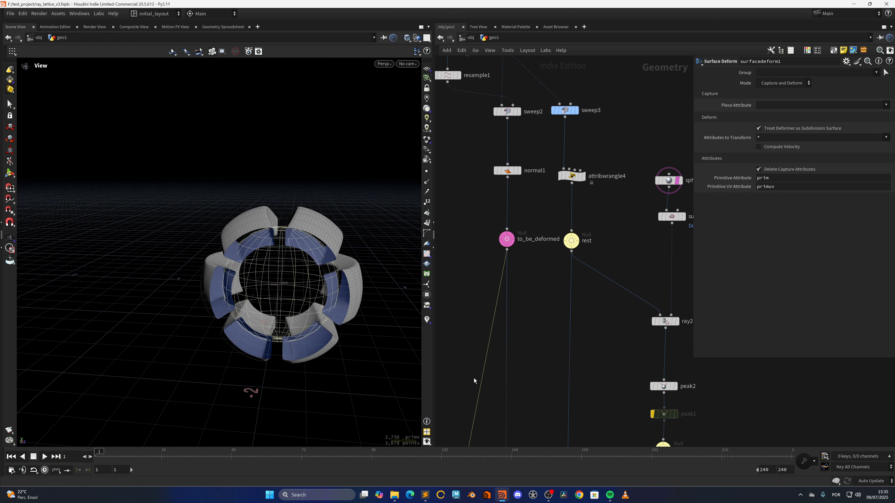
middle_drag(475, 379, 496, 211)
click(479, 371)
middle_drag(550, 194, 526, 288)
click(566, 184)
middle_drag(527, 348, 566, 199)
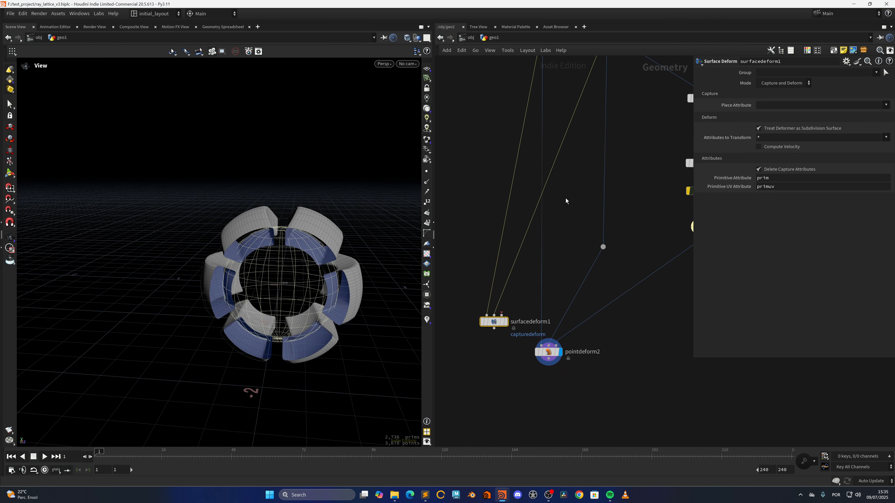
click(502, 315)
middle_drag(599, 254, 550, 264)
middle_drag(555, 304, 607, 297)
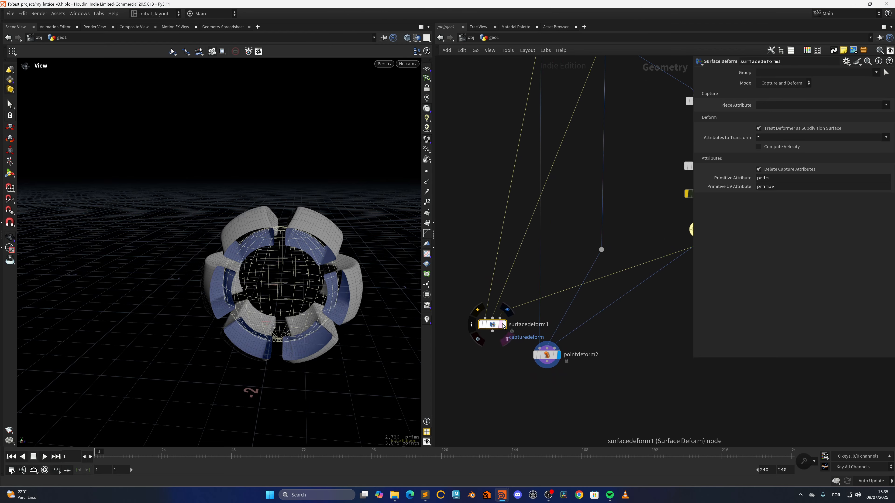
Step: Display surfacedeform1 and orbit around its deformed profiles
click(505, 325)
drag(315, 297, 293, 268)
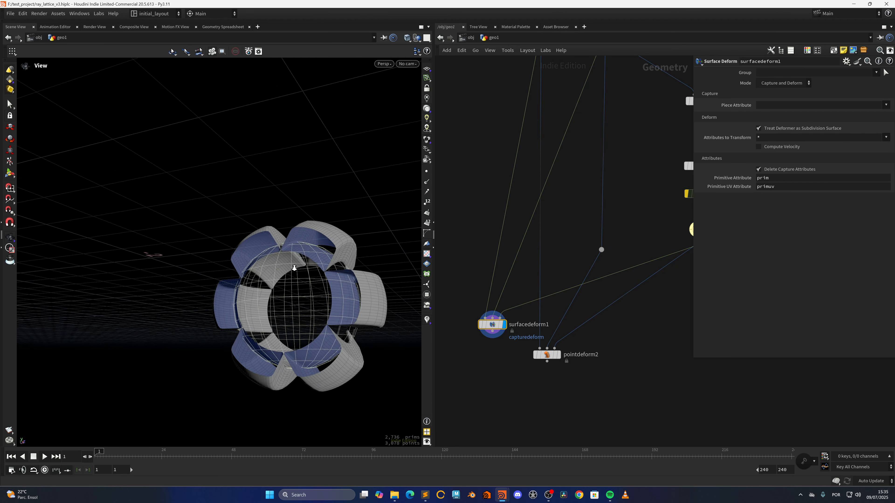
right_drag(294, 269, 339, 267)
drag(339, 268, 342, 291)
right_drag(341, 291, 289, 312)
drag(290, 312, 259, 284)
Step: Toggle the display between pointdeform2 and surfacedeform1 to compare their results
click(559, 355)
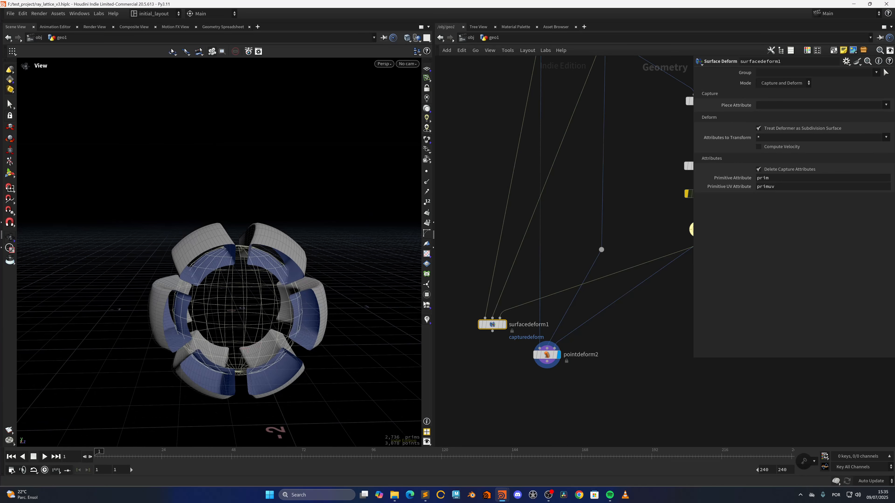
click(505, 325)
click(559, 355)
click(561, 356)
drag(550, 356, 569, 358)
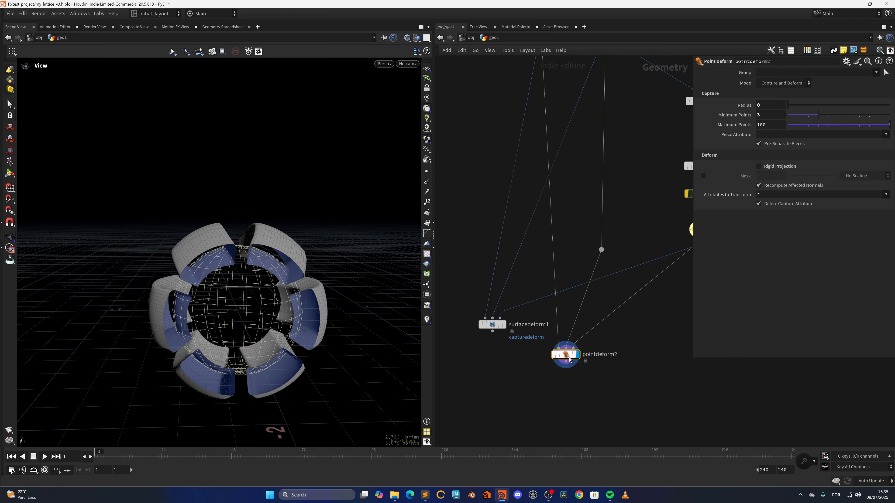
mouse_move(383, 282)
mouse_down()
mouse_move(293, 285)
mouse_move(321, 314)
mouse_move(365, 334)
mouse_move(531, 326)
mouse_move(358, 320)
mouse_move(379, 321)
mouse_up()
click(504, 324)
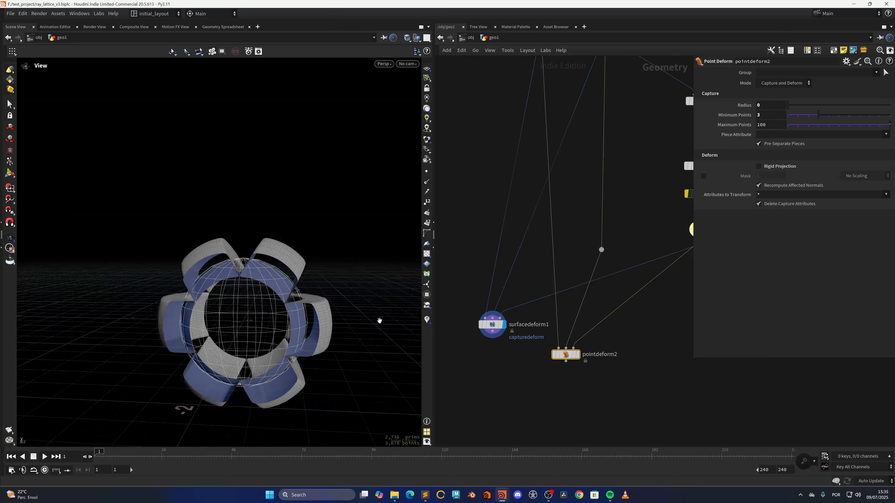
Step: Display pointdeform2 again and orbit around it to compare with the surface deform
drag(460, 275, 508, 365)
scroll(513, 370, down, 3)
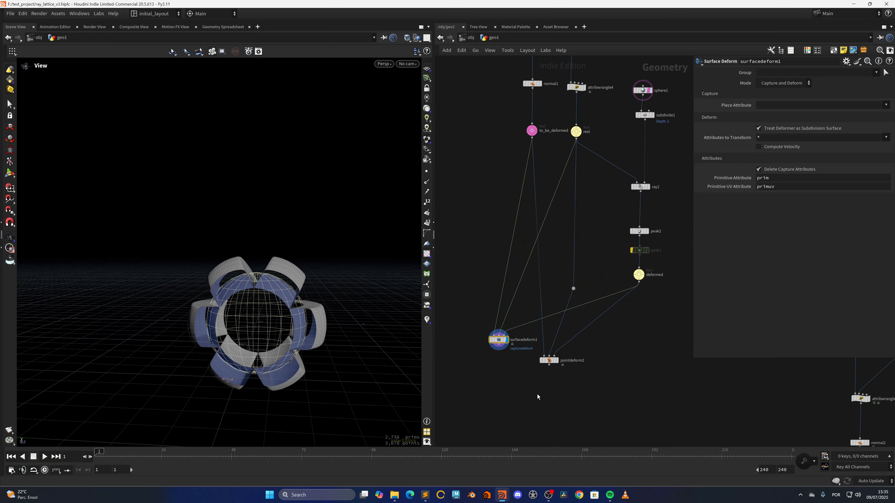
scroll(321, 302, up, 3)
drag(320, 304, 278, 322)
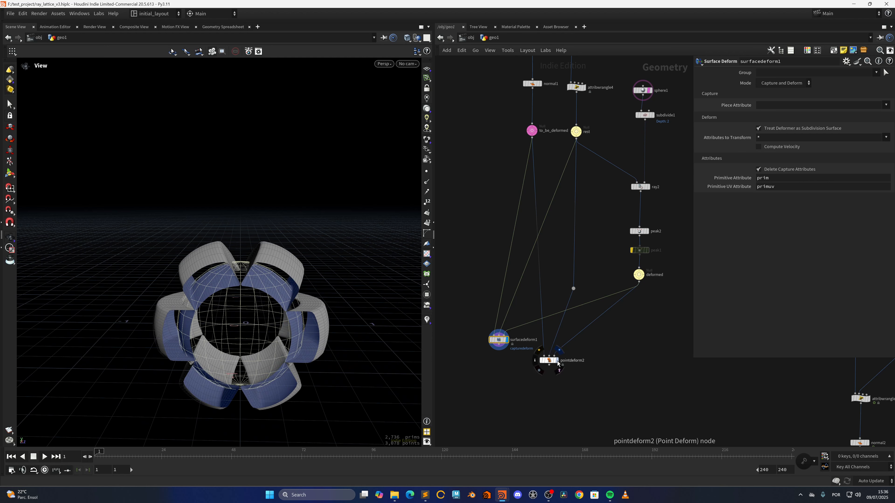
click(558, 362)
Step: Move to the second network and display its output to view the checker-textured pieces
scroll(623, 352, down, 3)
middle_drag(653, 377, 489, 290)
middle_drag(606, 343, 511, 339)
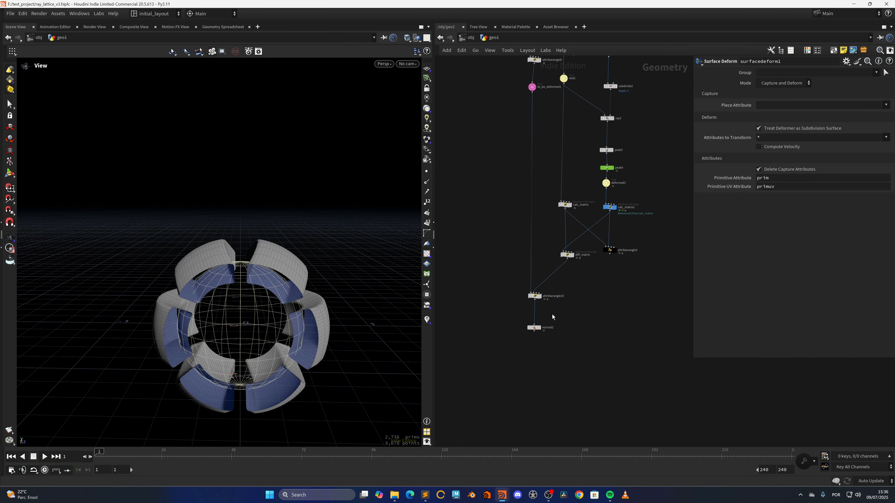
scroll(555, 314, up, 3)
click(527, 338)
mouse_move(298, 311)
mouse_down()
mouse_move(320, 294)
mouse_move(300, 314)
mouse_move(259, 311)
mouse_move(322, 313)
mouse_move(303, 312)
mouse_up()
middle_drag(575, 263, 570, 364)
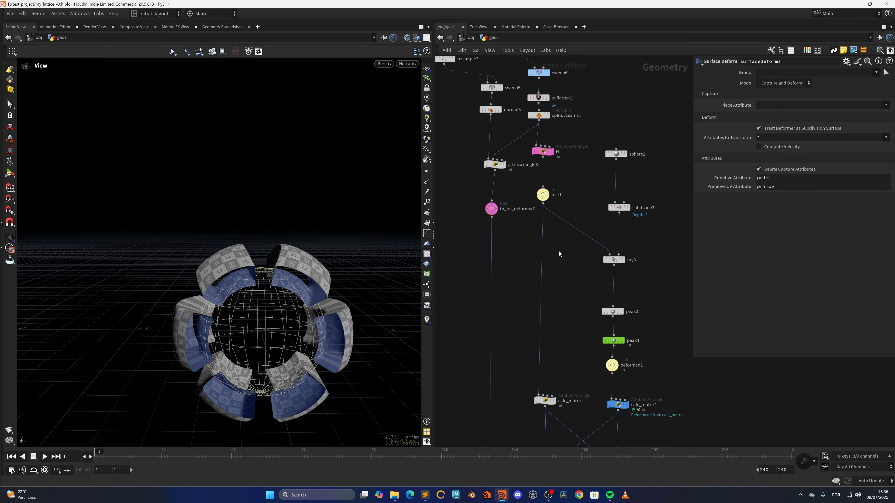
Step: Compare the second network's deform result with the textured normal2 output by switching the display
middle_drag(564, 133, 583, 261)
scroll(582, 261, up, 2)
middle_drag(538, 369, 563, 214)
scroll(563, 213, down, 4)
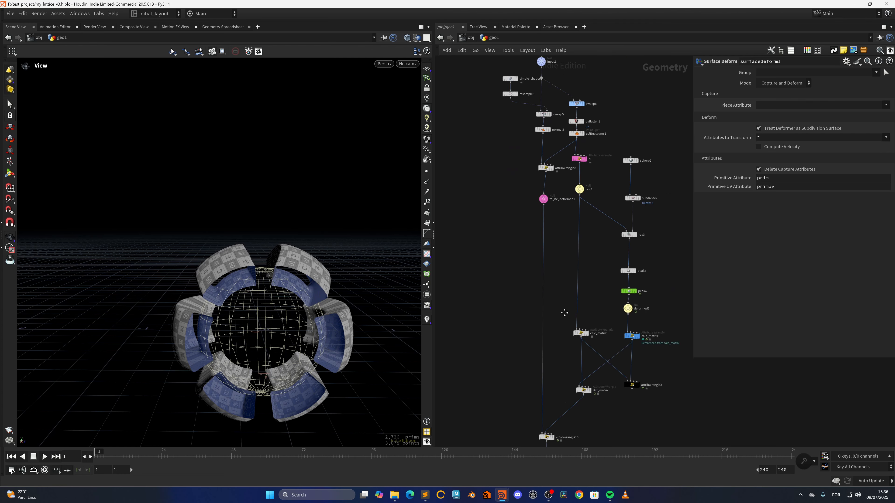
middle_drag(563, 312, 639, 164)
middle_drag(528, 312, 671, 300)
click(524, 240)
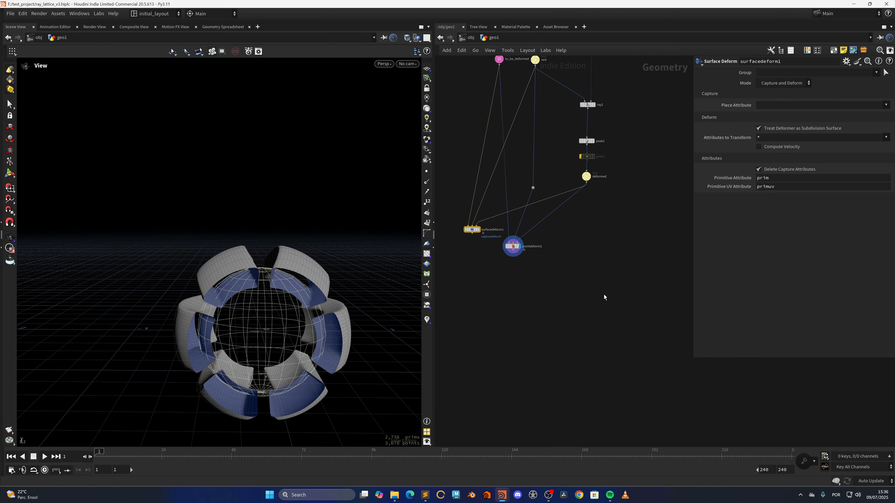
middle_drag(604, 297, 449, 289)
middle_drag(561, 317, 503, 325)
click(557, 319)
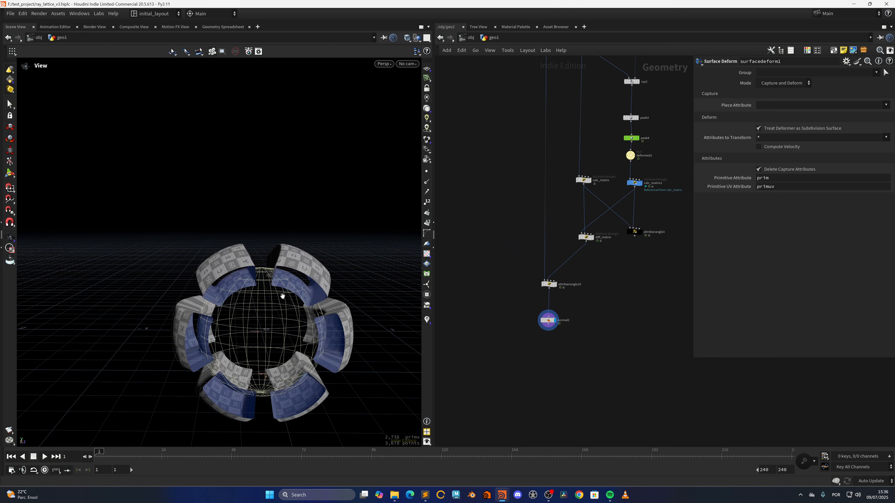
Step: Display and select diff_matrix to read its rest and animated matrix VEX code
drag(282, 296, 340, 298)
middle_drag(516, 181, 482, 397)
middle_drag(484, 247, 466, 185)
middle_drag(488, 432, 478, 325)
scroll(532, 303, up, 3)
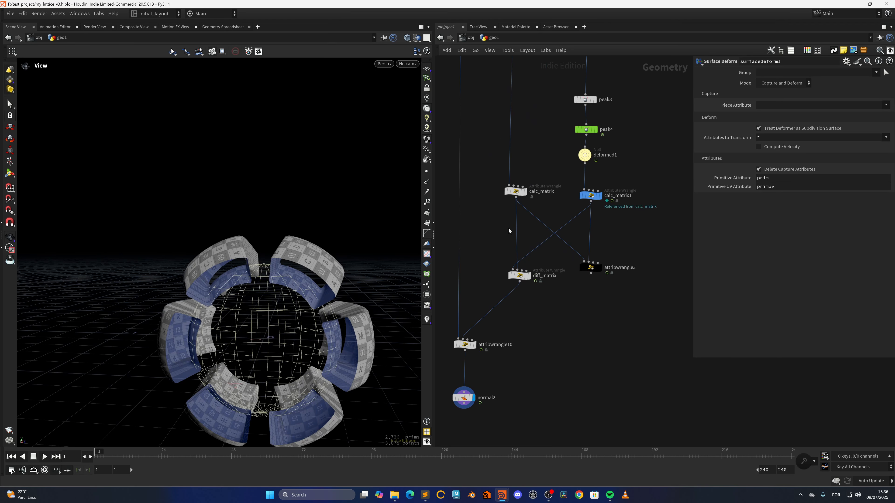
scroll(529, 232, up, 2)
mouse_move(529, 289)
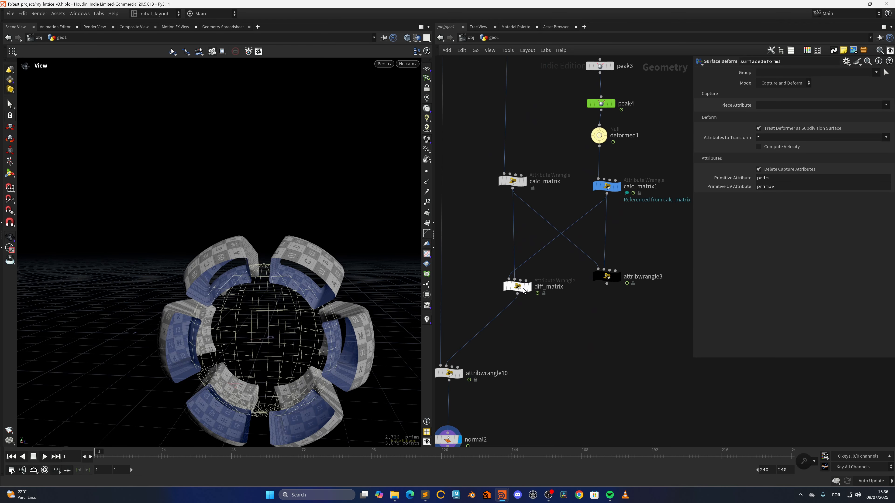
click(533, 273)
click(518, 286)
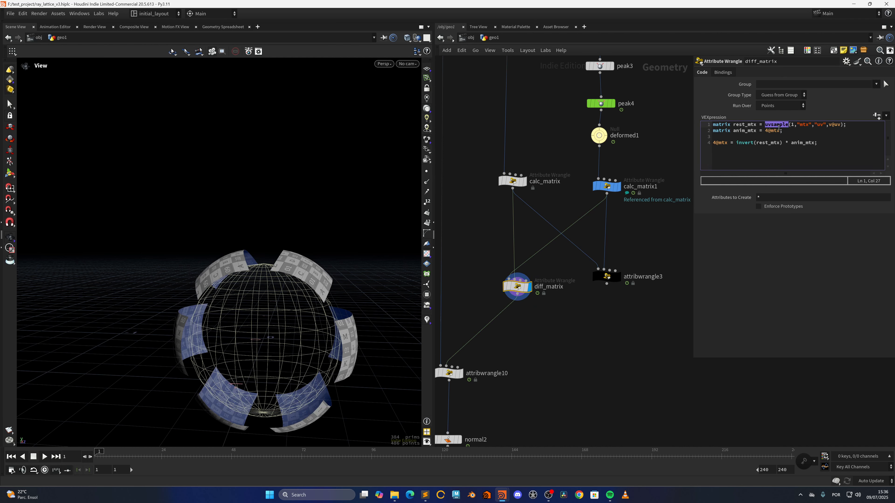
middle_drag(573, 173, 553, 361)
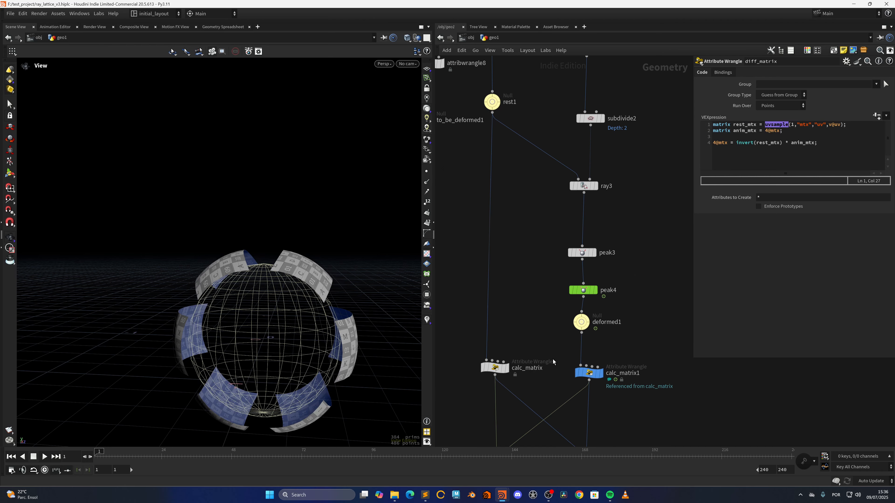
Step: Display the flattened UV-split pieces and orbit the viewport around them
middle_drag(542, 217, 559, 436)
middle_drag(550, 238, 570, 293)
click(537, 274)
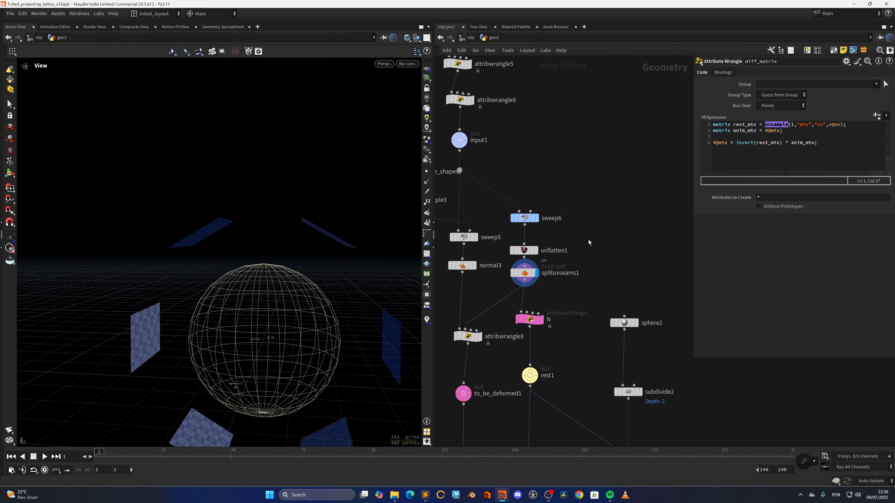
scroll(326, 293, down, 3)
drag(327, 293, 310, 305)
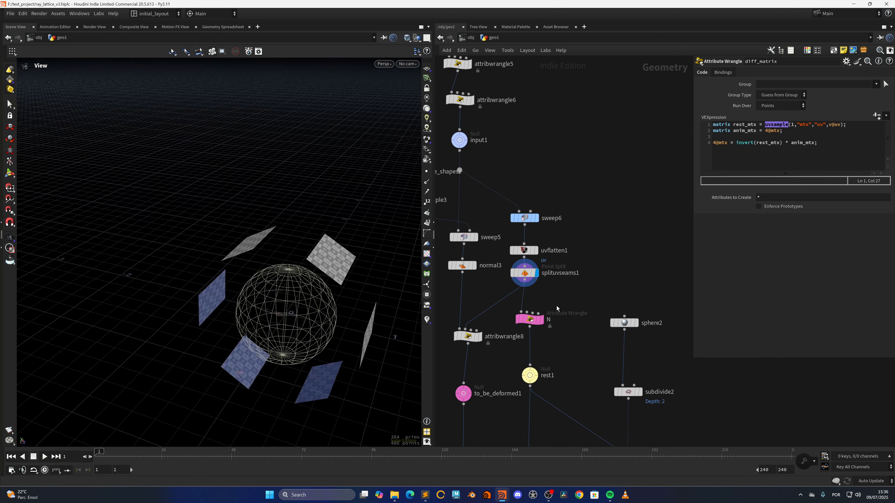
Step: Display and select attribwrangle3 to read its uvsample code on the P and uv attributes
scroll(588, 367, down, 4)
middle_drag(589, 366, 542, 135)
click(571, 332)
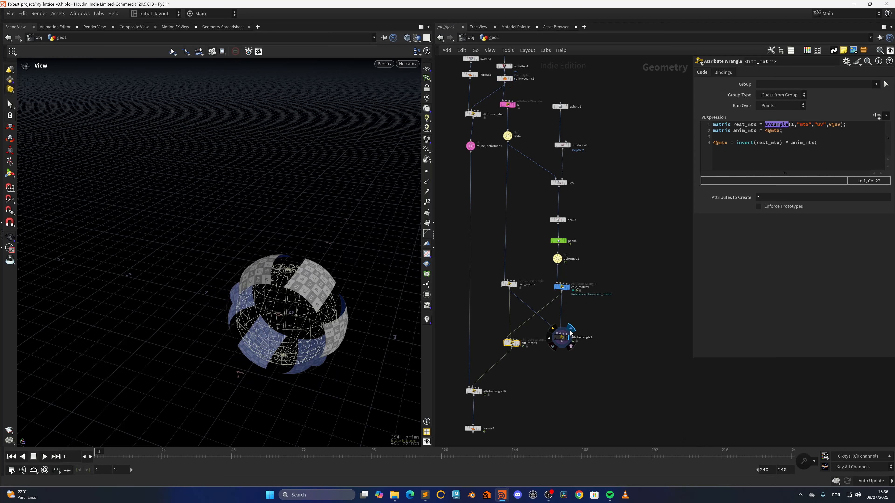
click(560, 337)
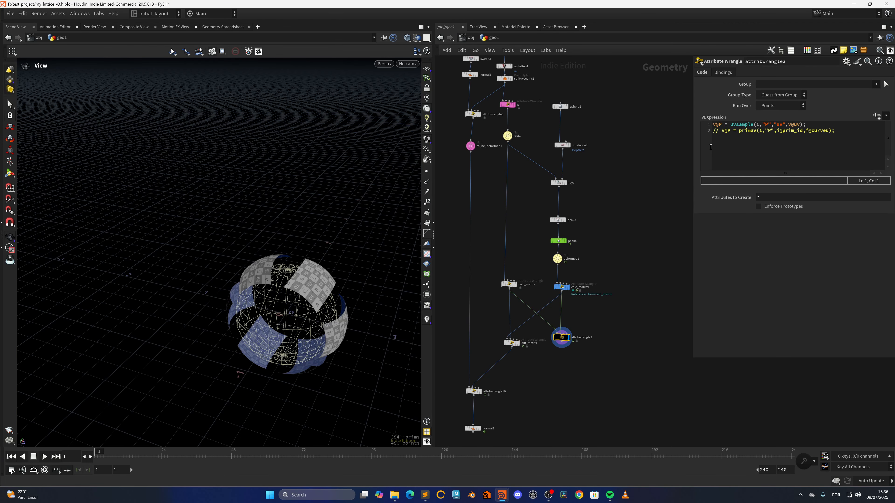
scroll(628, 256, up, 3)
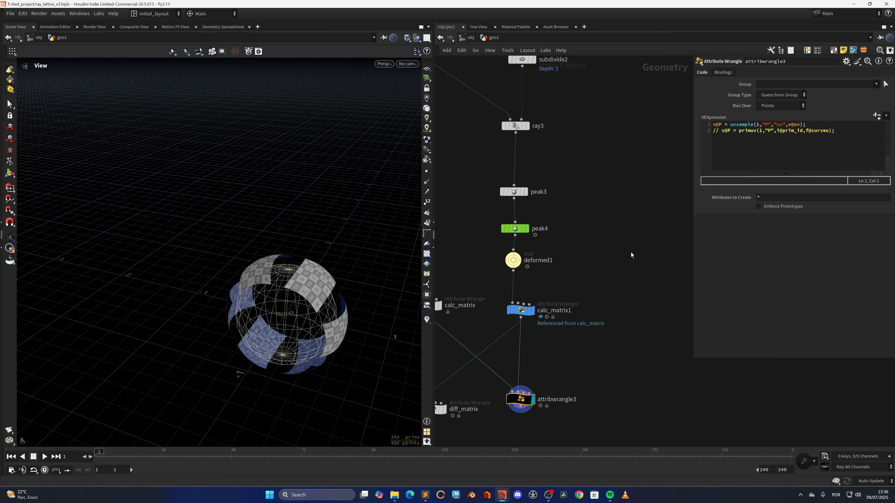
double_click(795, 126)
Step: Display normal3 to view the undeformed swept blocks and orbit around them
middle_drag(568, 353, 694, 287)
middle_drag(516, 154, 502, 419)
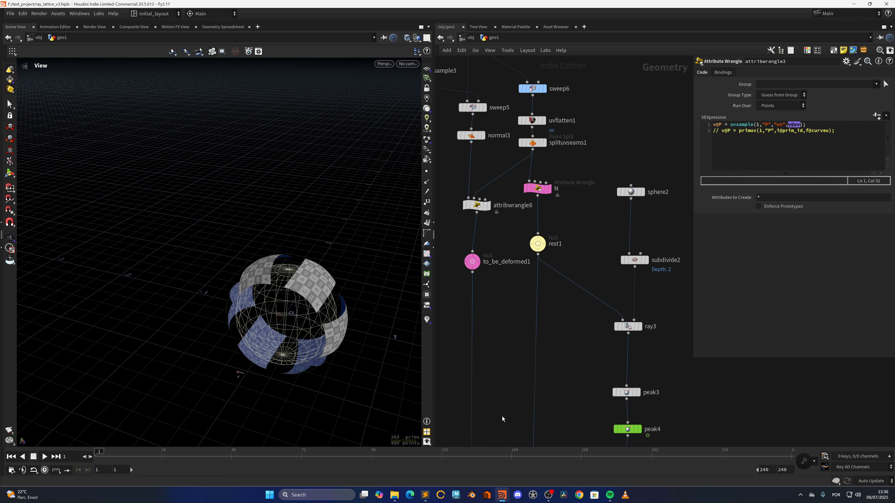
middle_drag(505, 256, 516, 380)
mouse_move(514, 315)
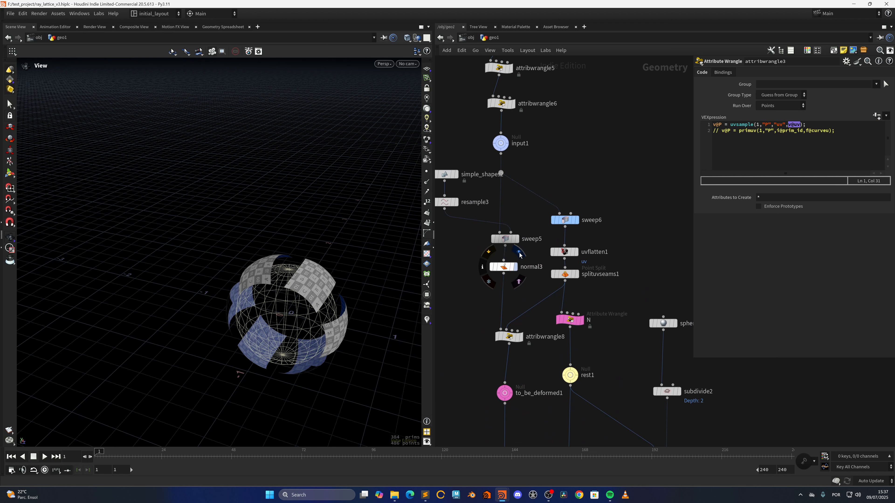
click(515, 267)
scroll(343, 279, down, 2)
drag(343, 279, 339, 303)
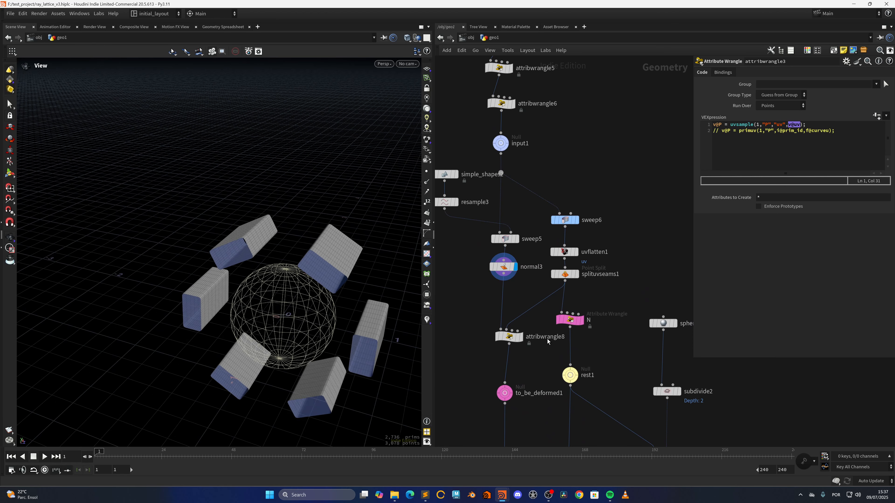
Step: Display and select attribwrangle8 to read its uv sampling code and orbit the textured blocks
scroll(525, 366, up, 2)
middle_drag(519, 376, 525, 323)
scroll(530, 310, down, 4)
click(525, 292)
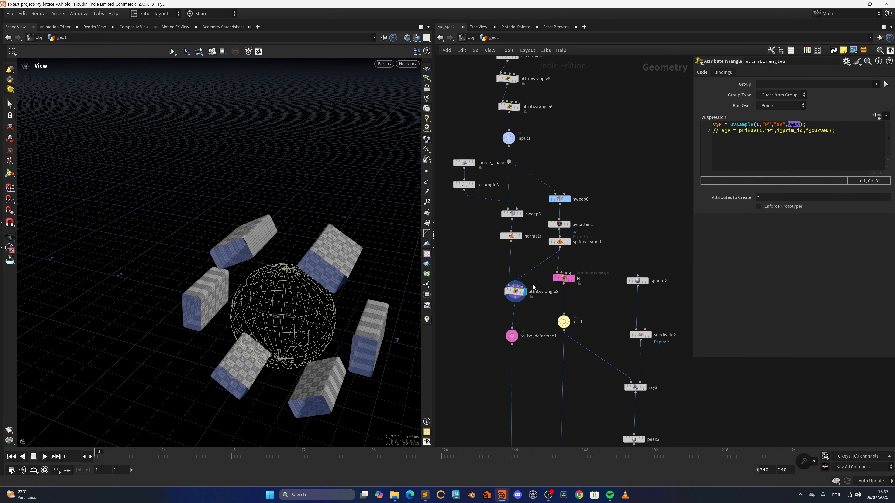
click(516, 292)
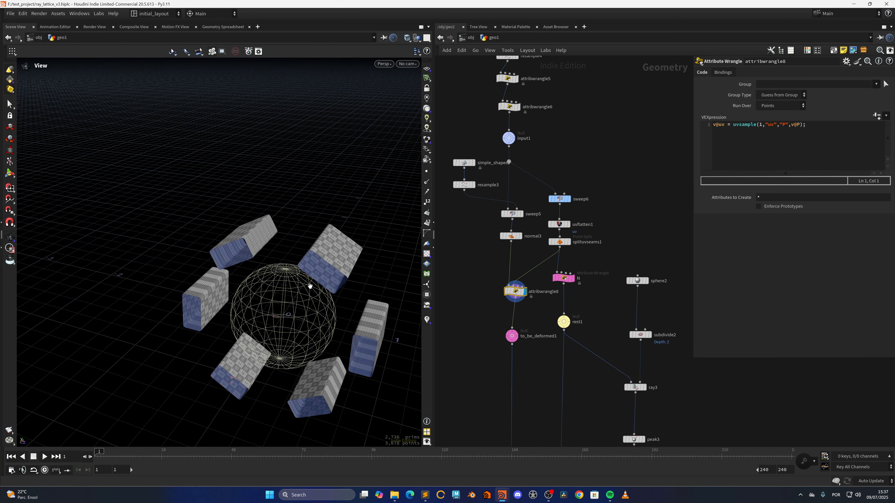
scroll(310, 286, up, 3)
drag(287, 304, 297, 282)
scroll(538, 399, down, 5)
Step: Display attribwrangle10 and normal2 to read the matrix multiplication code and view the deformed result
middle_drag(538, 399, 529, 229)
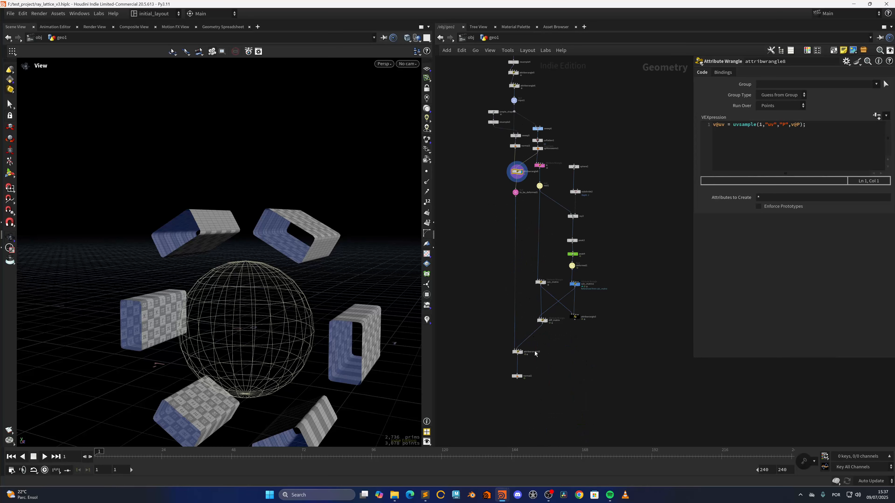
scroll(537, 354, up, 5)
click(490, 356)
middle_drag(533, 360, 567, 338)
drag(542, 363, 498, 329)
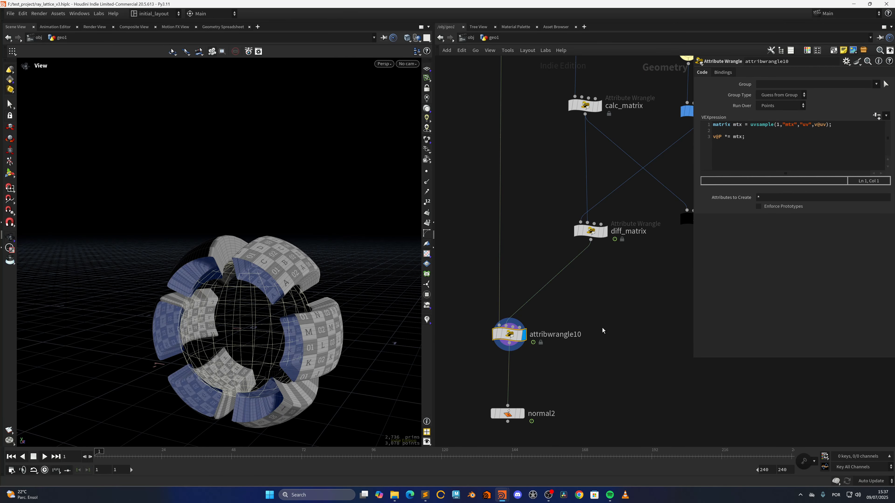
click(521, 414)
drag(291, 312, 302, 313)
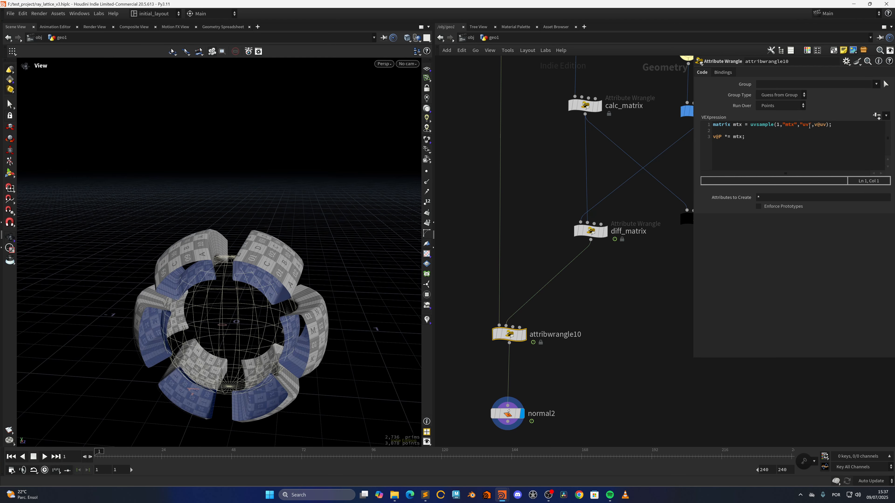
Step: Return to attribwrangle8 and select it to review its uv sampling code
middle_drag(531, 204, 529, 426)
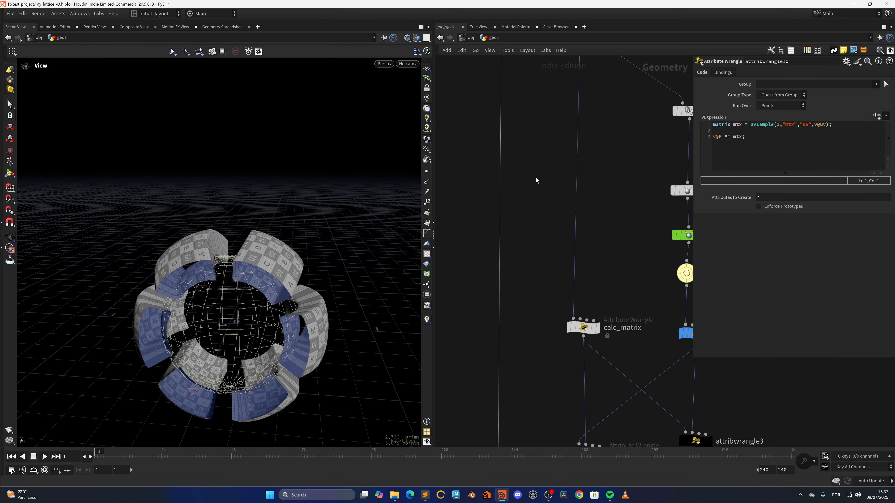
mouse_move(535, 179)
middle_down()
mouse_move(536, 431)
mouse_move(519, 281)
middle_up()
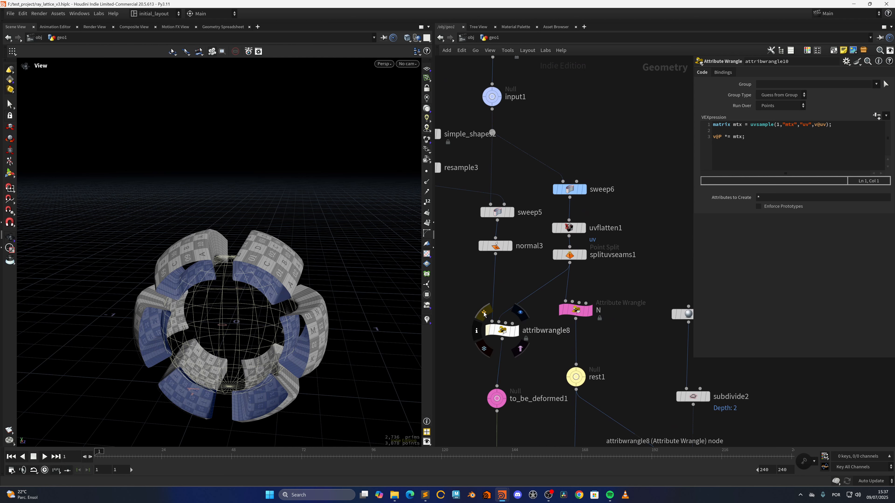
click(485, 316)
click(486, 314)
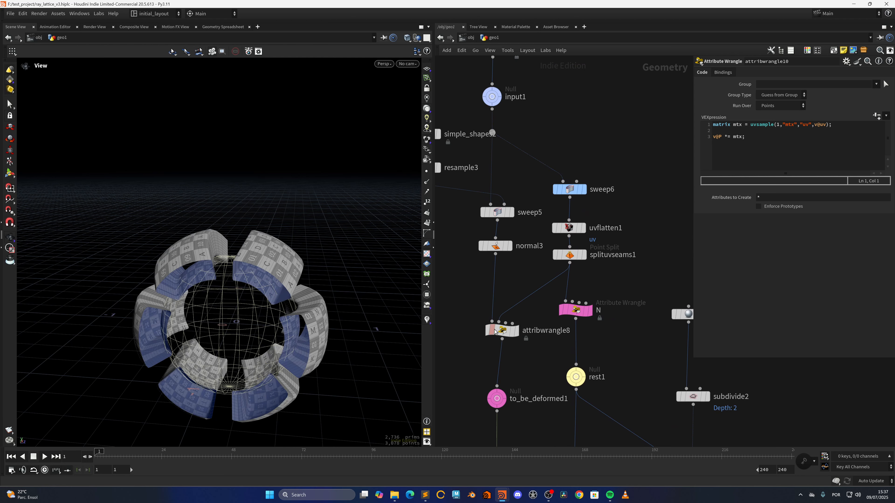
click(502, 331)
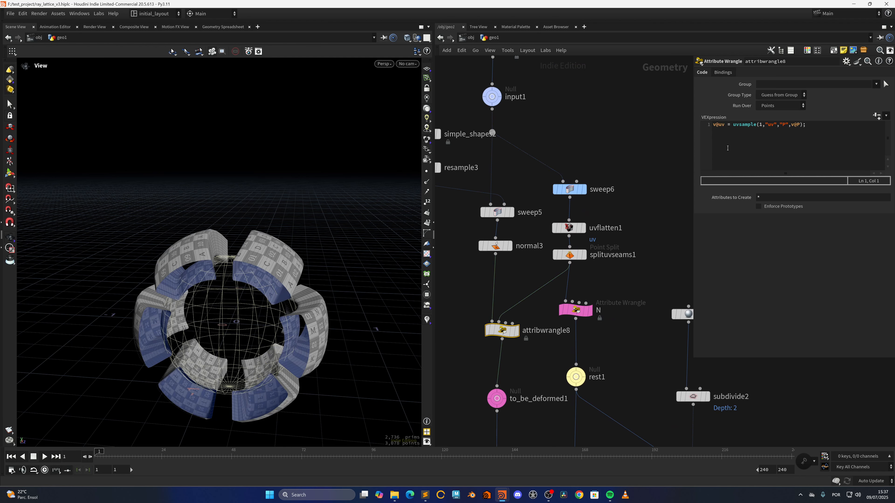
Step: Select normal2 at the end of the matrix chain to view its parameters
scroll(537, 357, down, 3)
middle_drag(533, 360, 517, 173)
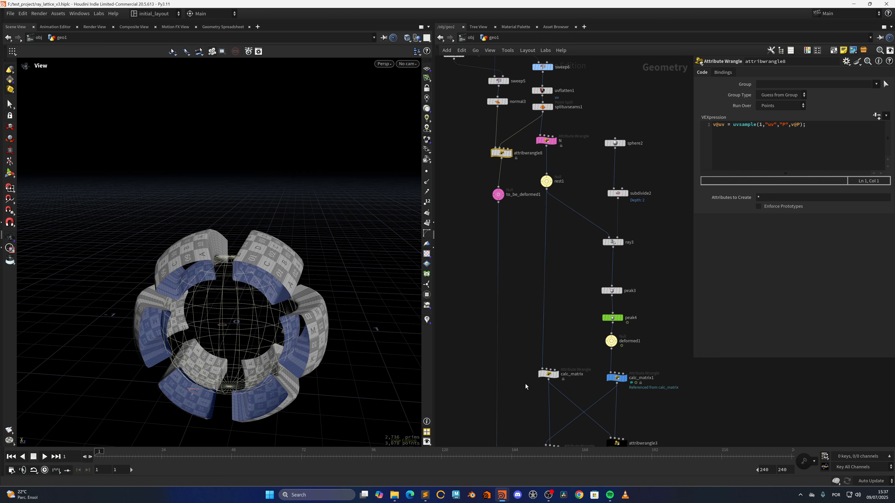
middle_drag(525, 383, 521, 182)
middle_drag(535, 367, 543, 319)
click(505, 314)
scroll(515, 302, up, 2)
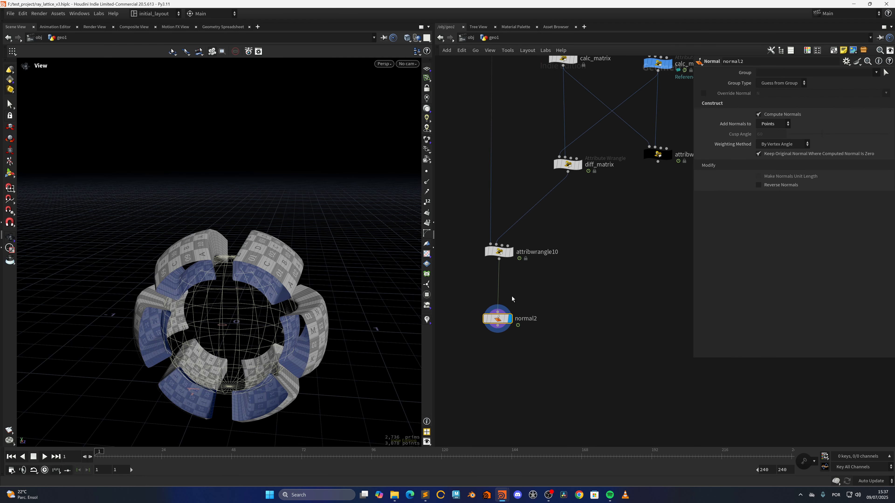
Step: Zoom out and pan across the whole network to locate the deform nodes
scroll(521, 302, down, 6)
middle_drag(593, 302, 600, 335)
scroll(494, 325, up, 1)
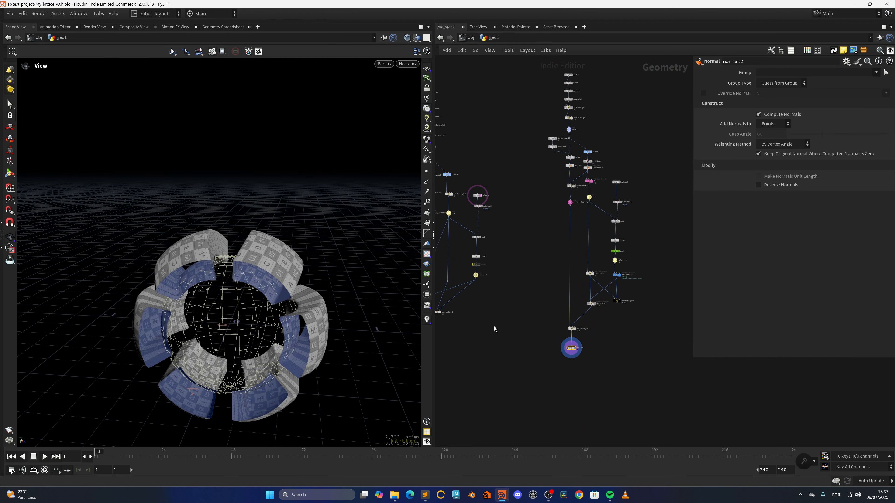
middle_drag(495, 328, 446, 308)
scroll(527, 334, up, 4)
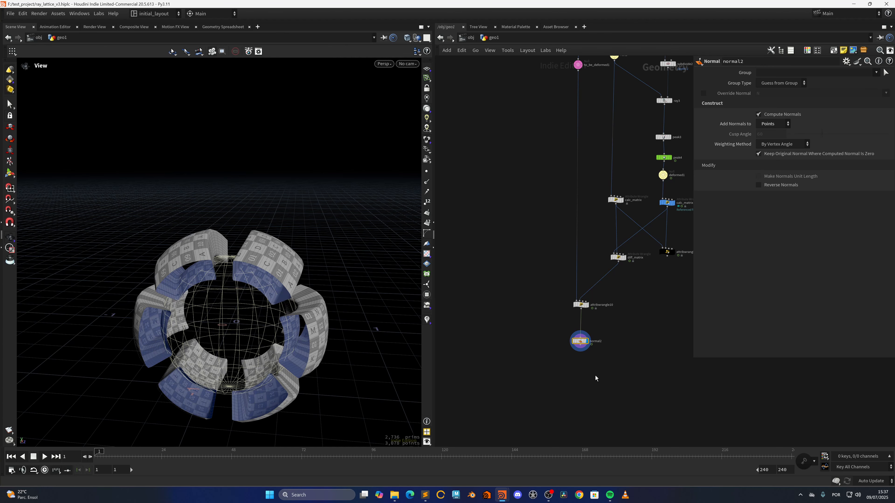
scroll(595, 377, down, 2)
middle_drag(636, 388, 613, 368)
scroll(609, 368, down, 3)
scroll(523, 357, up, 6)
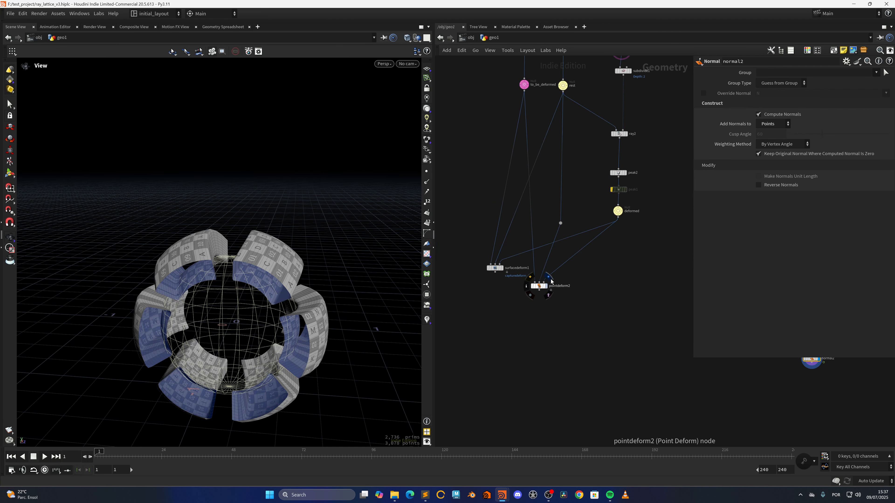
Step: Switch the display between surfacedeform1 and pointdeform2 to compare their results
click(551, 280)
scroll(577, 313, down, 2)
scroll(528, 303, up, 3)
click(539, 268)
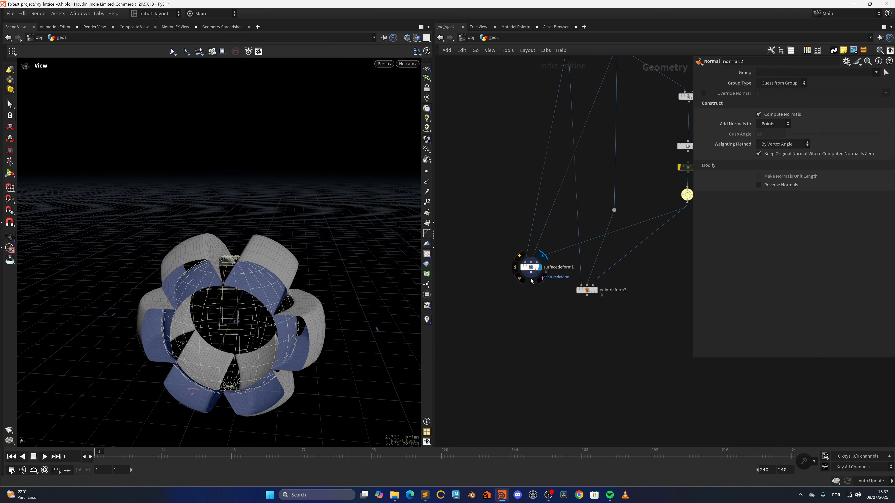
scroll(551, 316, down, 5)
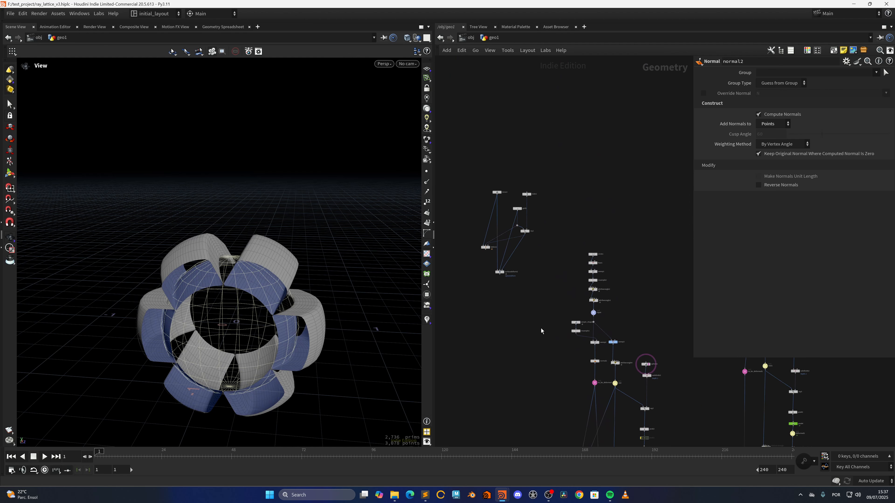
scroll(543, 330, up, 8)
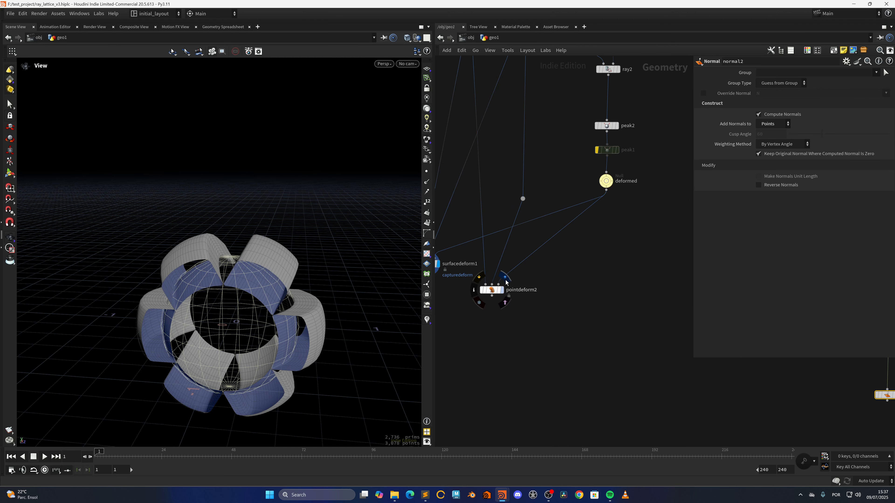
click(505, 279)
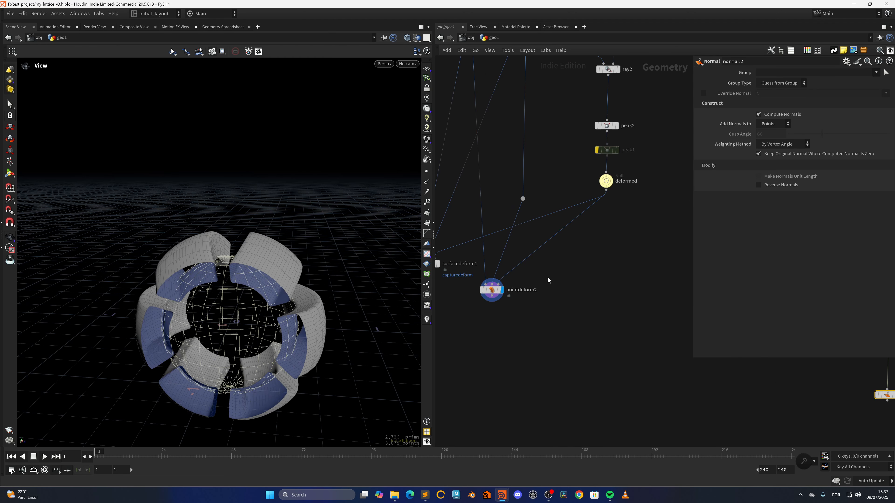